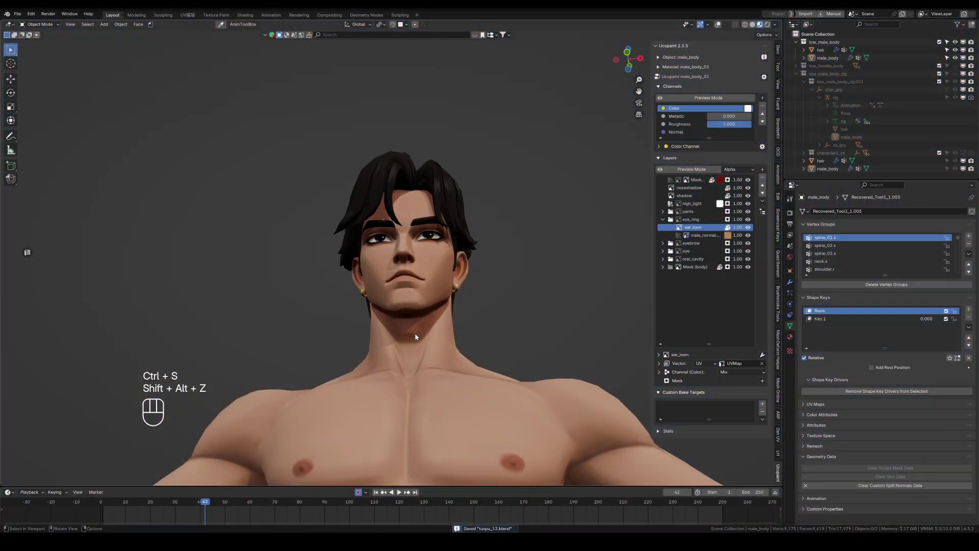
- Show the Combined render pass in the viewport while orbiting up under the chin
middle_click_drag(415, 367, 415, 316)
key("shift+ctrl+alt+q")
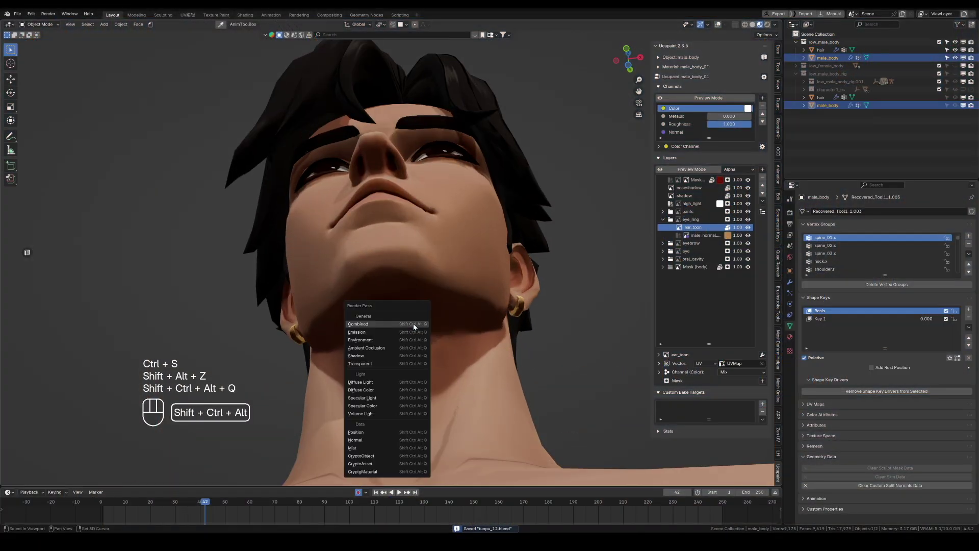
left_click(399, 367)
middle_click_drag(399, 367, 438, 319)
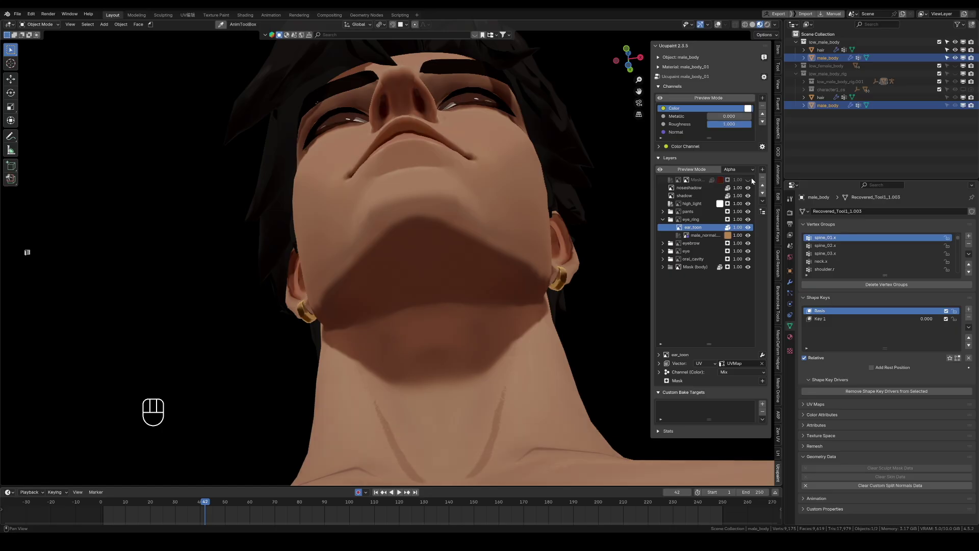
- Select the shadow layer's mask, switch to Texture Paint with a smaller brush, then enter Edit Mode
left_click(698, 182)
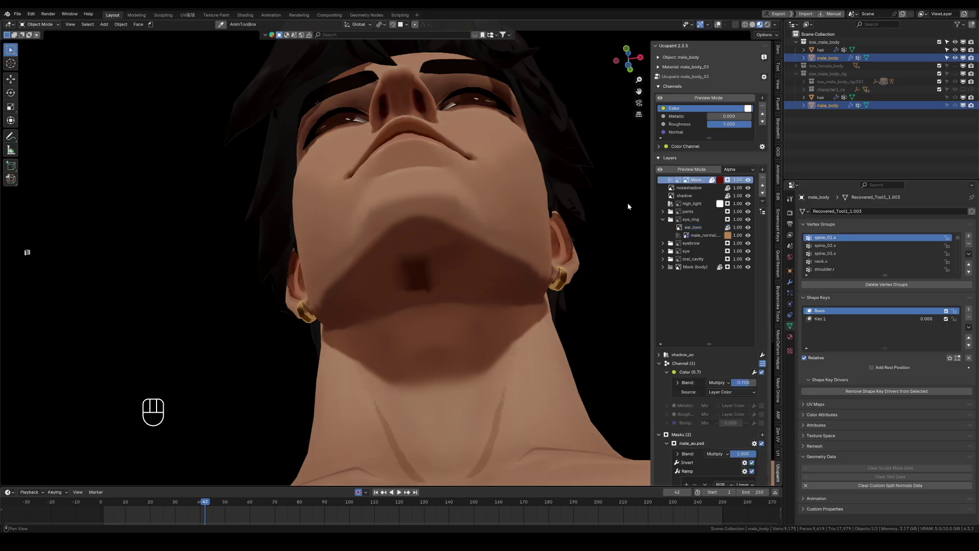
key("Tab")
left_click(256, 285)
key("f")
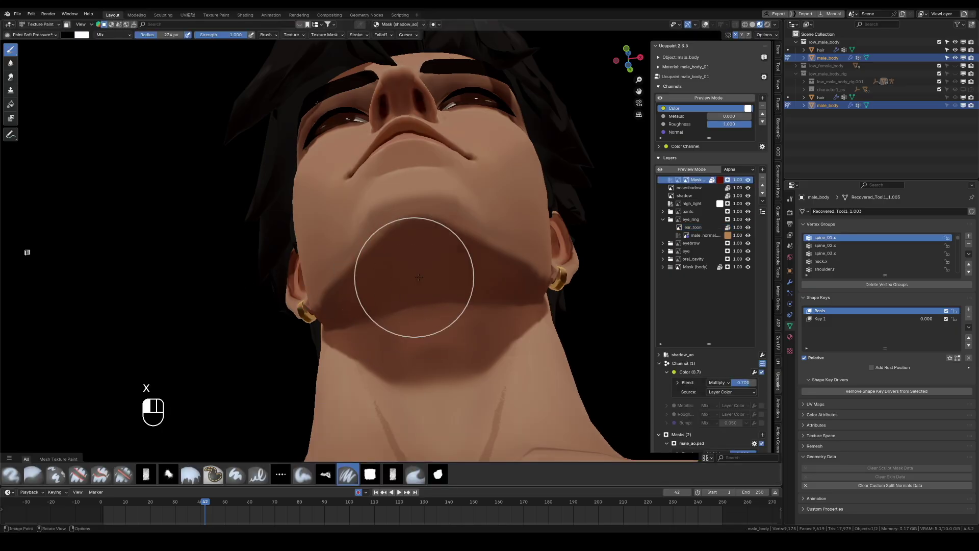
left_click(454, 301)
key("Tab")
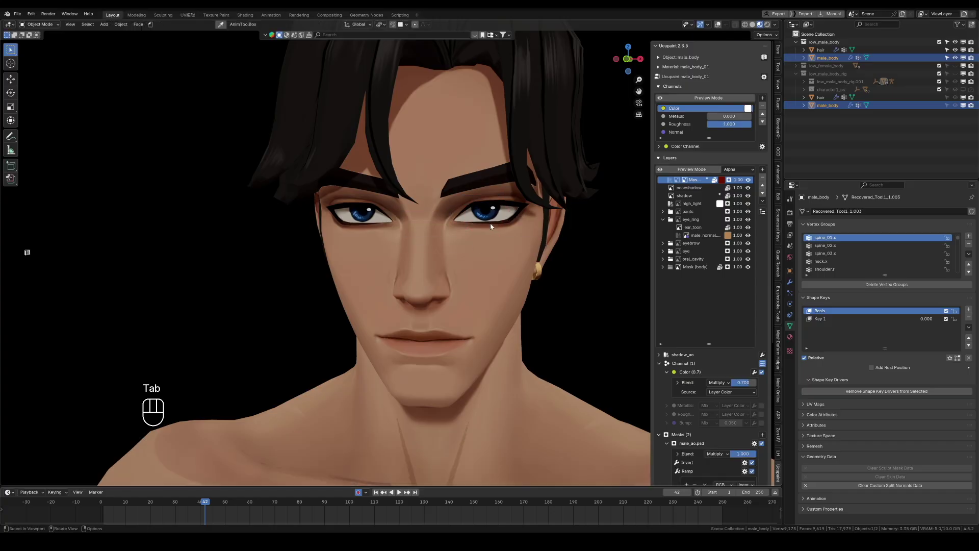
- Select both eyeball meshes with L and hide the rest of the body
key("shift+alt+z")
key("Tab")
scroll(495, 215, "up", 5)
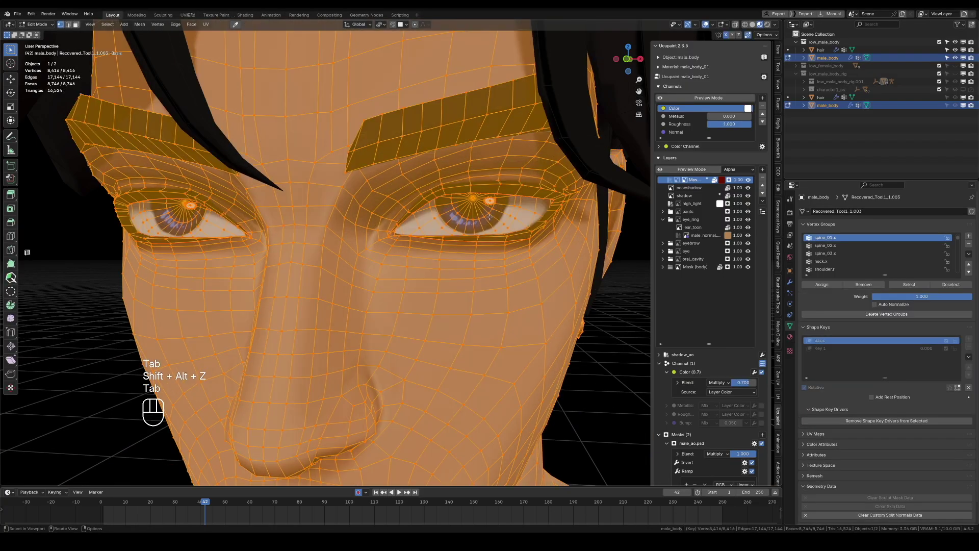
key("k")
key("l")
key("k")
key("l")
key("l")
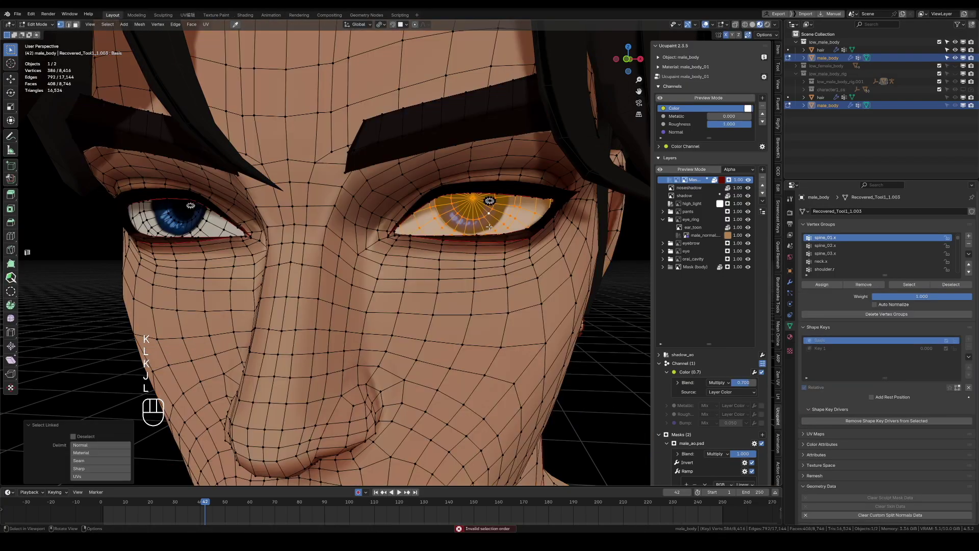
key("ctrl+z")
key("k")
key("l")
key("shift+h")
- Hide the overlays, return to Texture Paint, and swap the brush colours to paint the eyes
key("Tab")
key("alt+h")
key("Tab")
scroll(487, 278, "up", 3)
key("shift+alt+z")
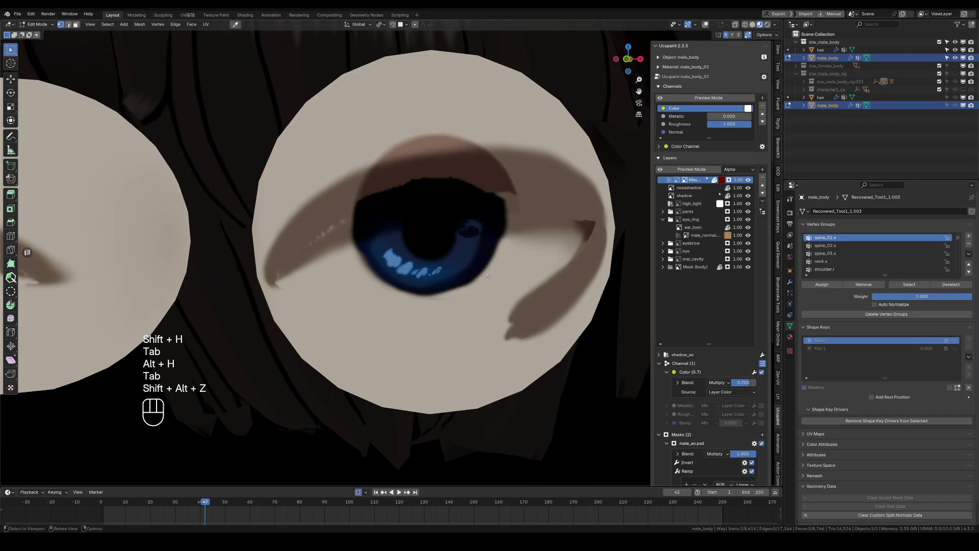
key("ctrl+z")
key("ctrl+z")
key("ctrl+z")
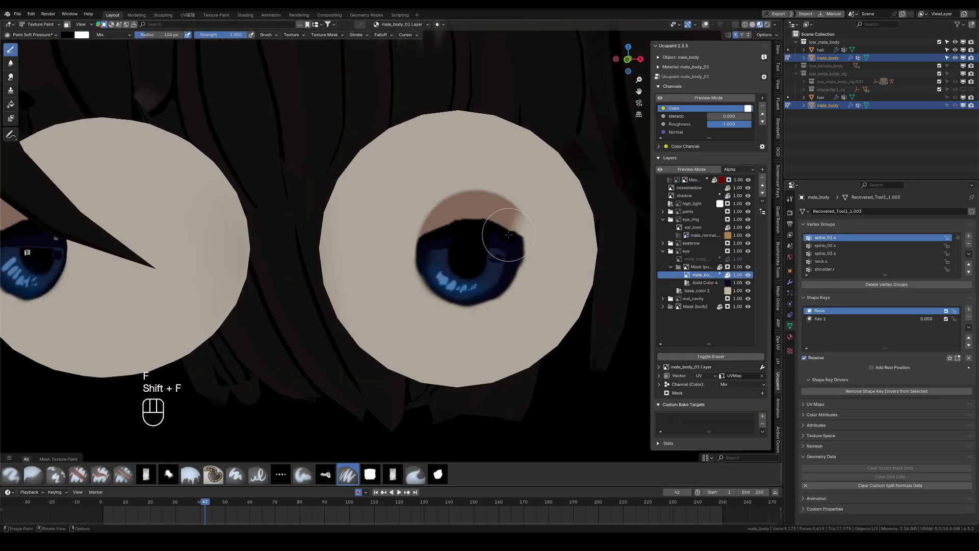
key("x")
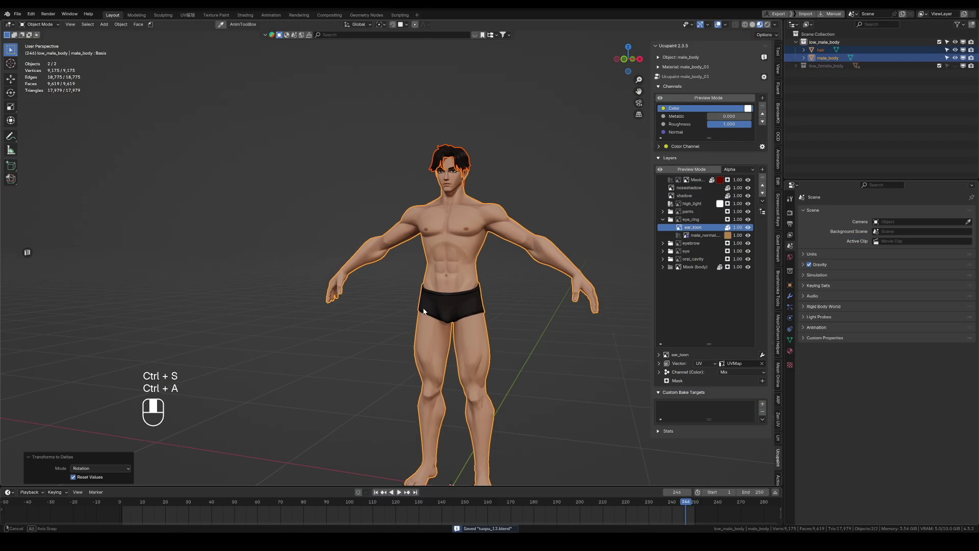
- Switch to the front view and place the Auto-Rig Pro chin, shoulder and foot markers
middle_click_drag(423, 311, 427, 312)
key("alt+a")
key("grave")
left_click(459, 277)
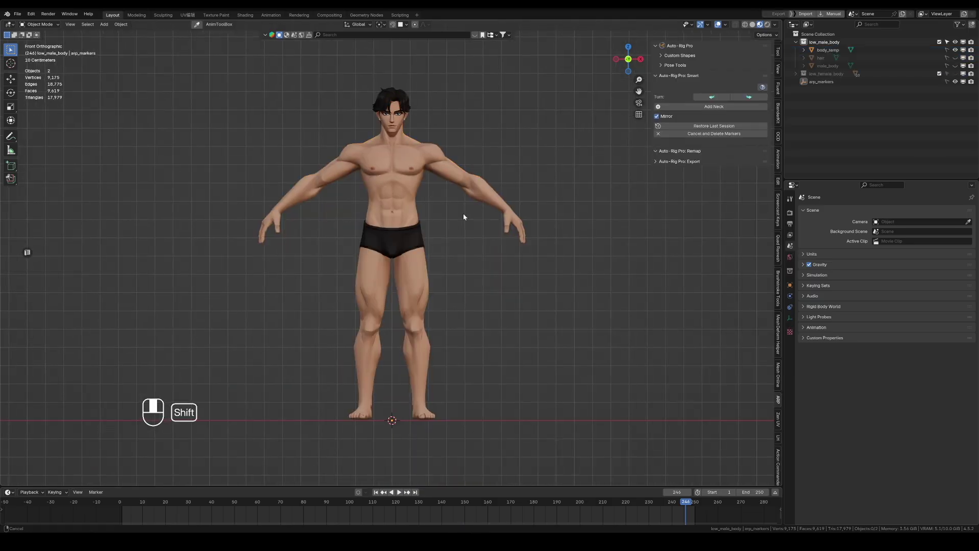
scroll(464, 227, "up", 5)
left_click(713, 97)
left_click(395, 161)
left_click(713, 97)
left_click(493, 241)
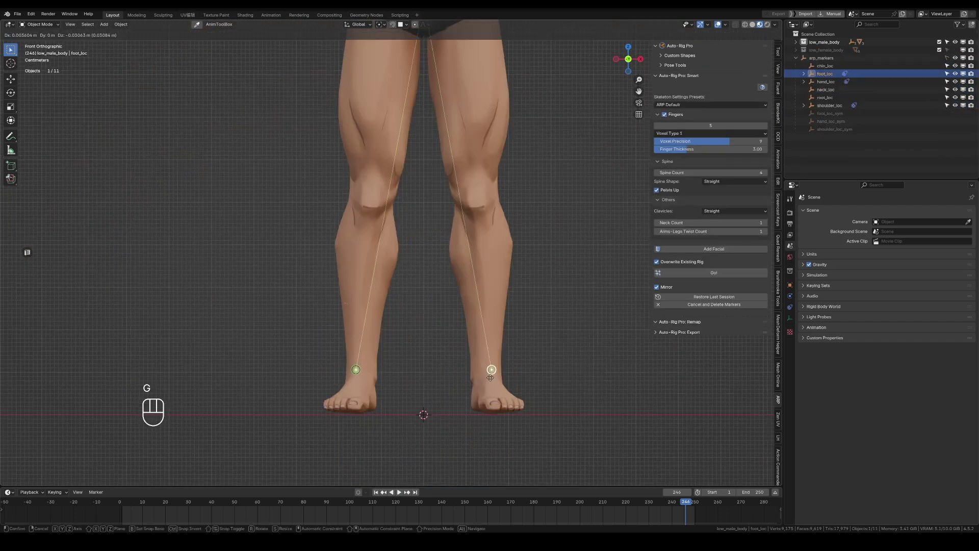
left_click_drag(492, 367, 526, 457, "ctrl")
key("Tab")
key("Tab")
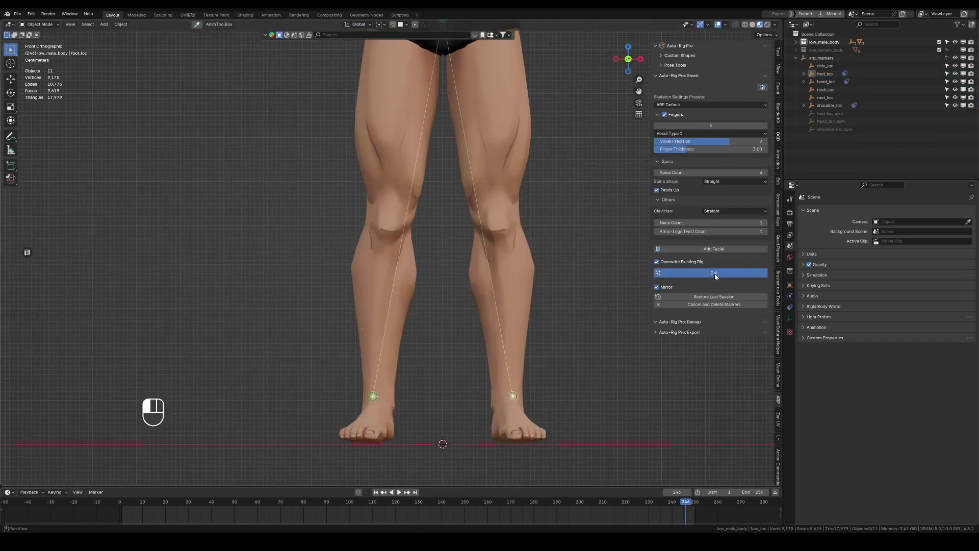
- Generate the rig and move the foot, head and shoulder reference bones into place
left_click(715, 273)
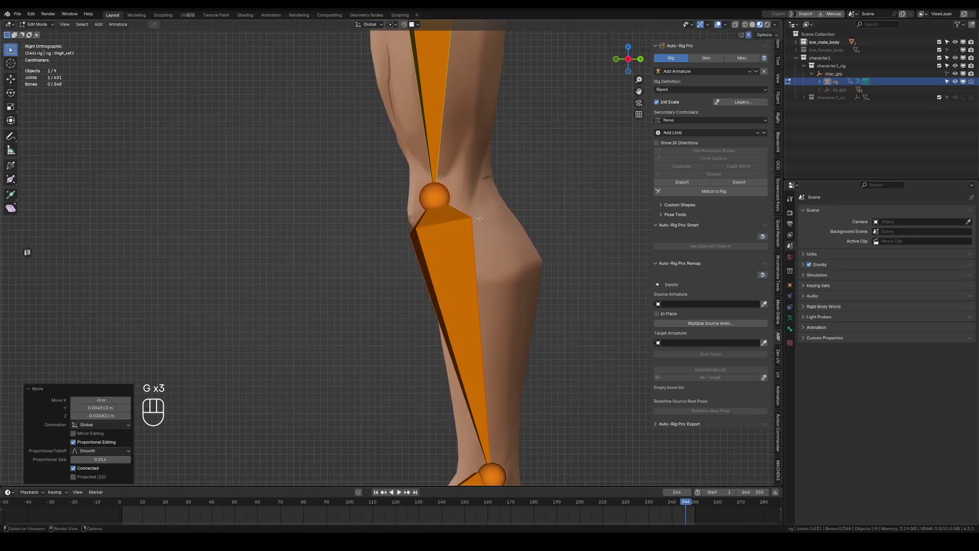
key("g")
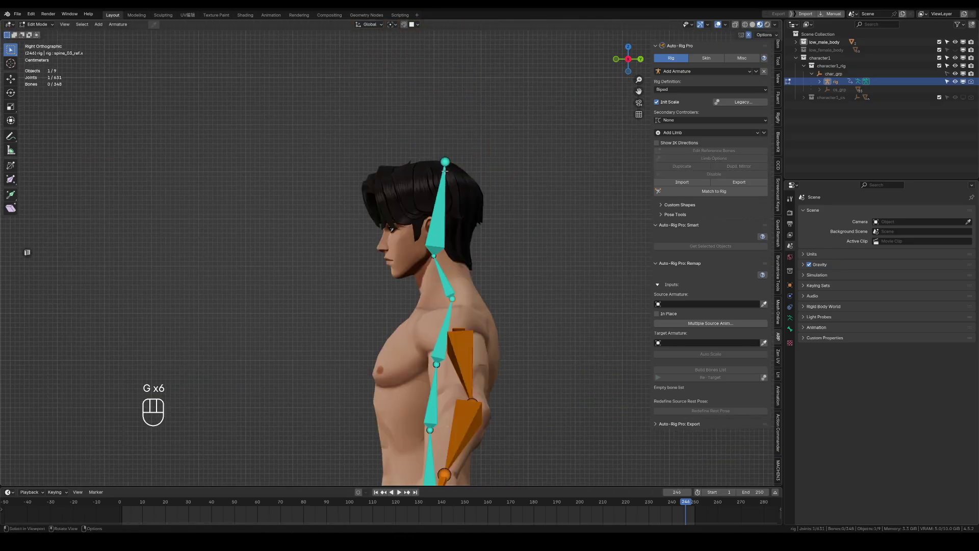
key("g")
left_click(483, 319)
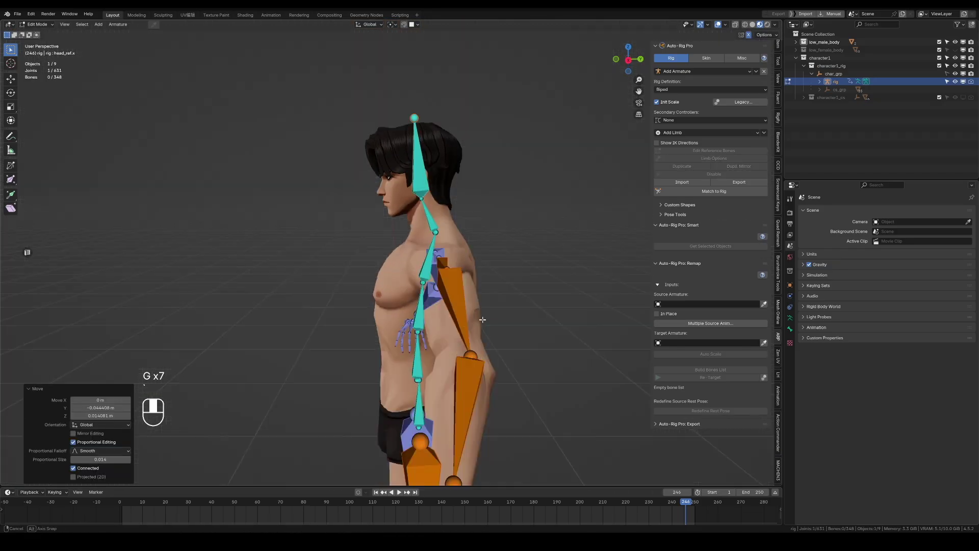
key("g")
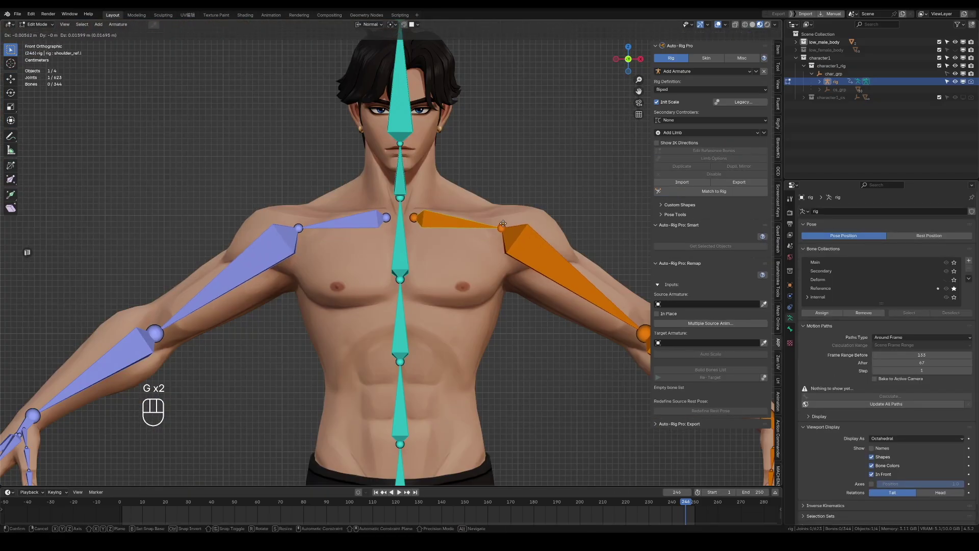
left_click(504, 224)
key("g")
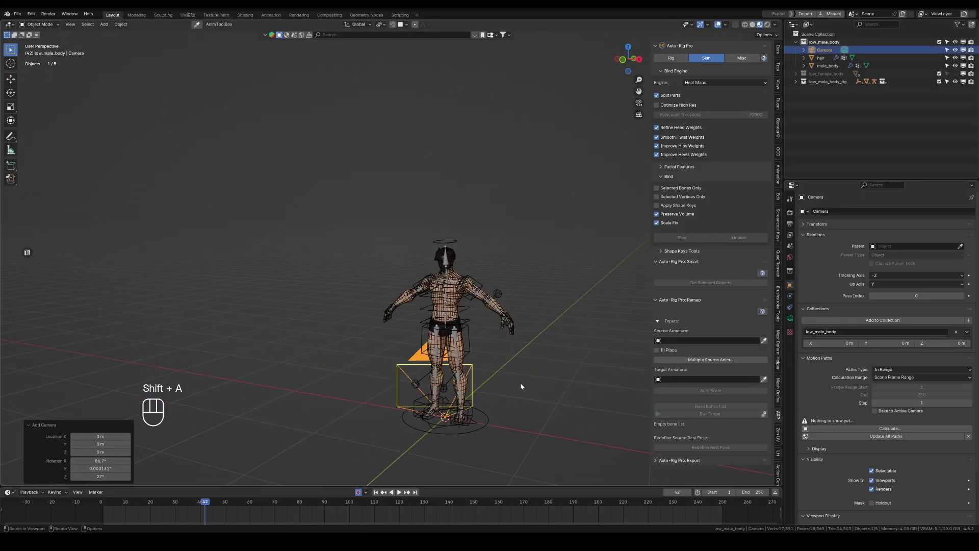
- Clear the camera's rotation, then rotate and move it to frame the character
key("alt+r")
key("r")
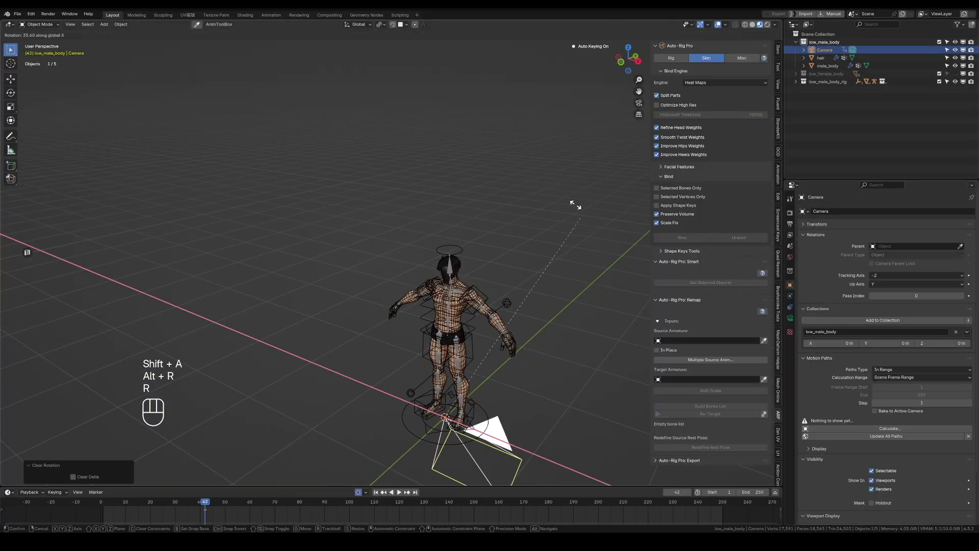
left_click(575, 204)
key("g")
left_click(458, 349)
key("g")
left_click(429, 330)
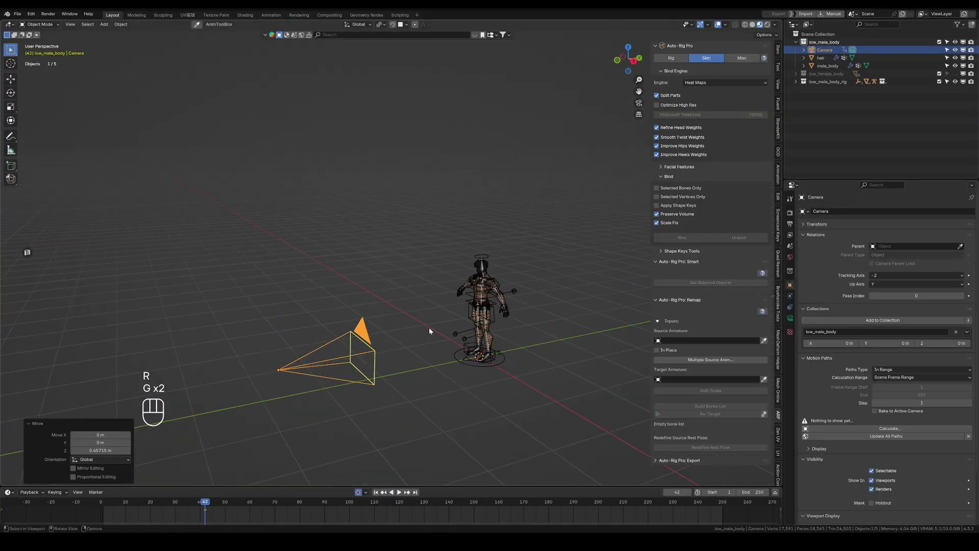
- Split the viewport vertically and show the camera view in the left half
right_click(783, 264)
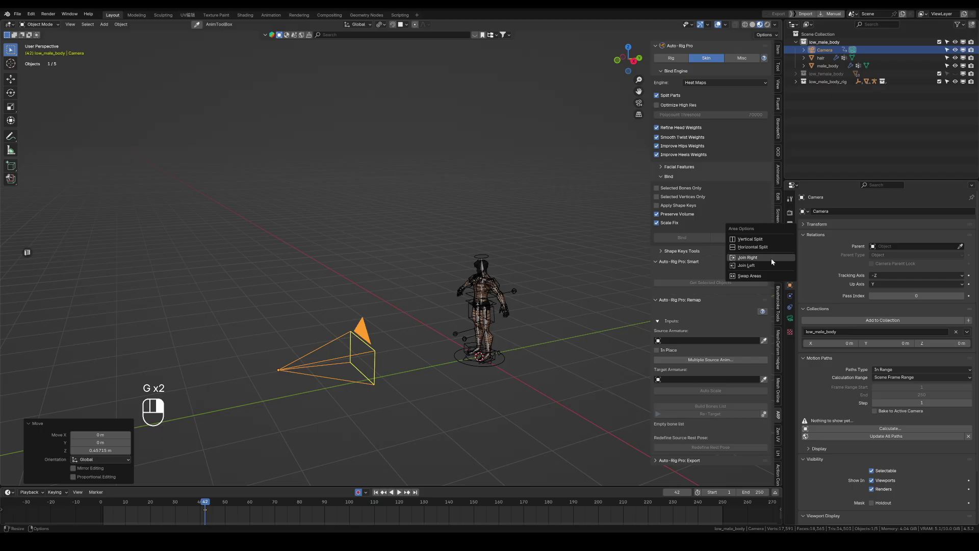
left_click(756, 244)
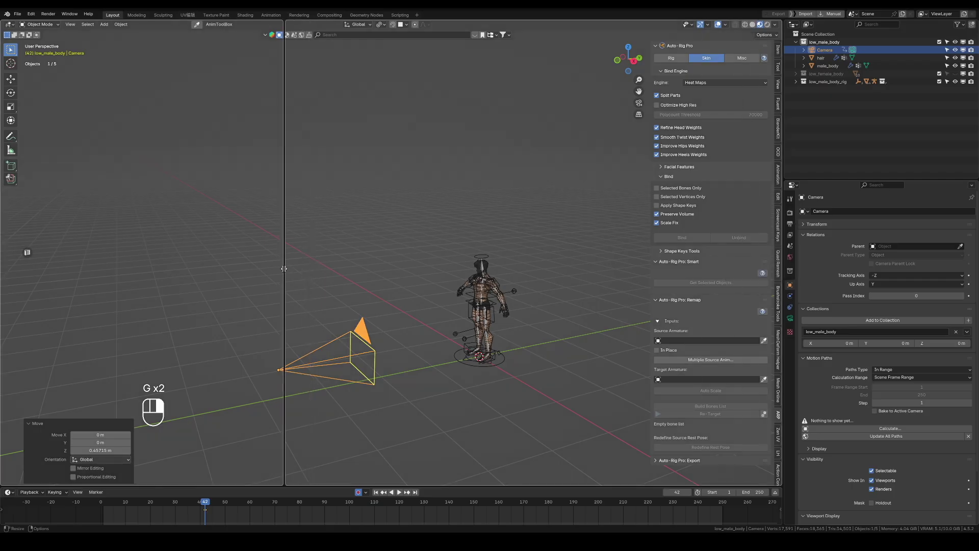
left_click(140, 254)
key("KP_0")
key("n")
key("n")
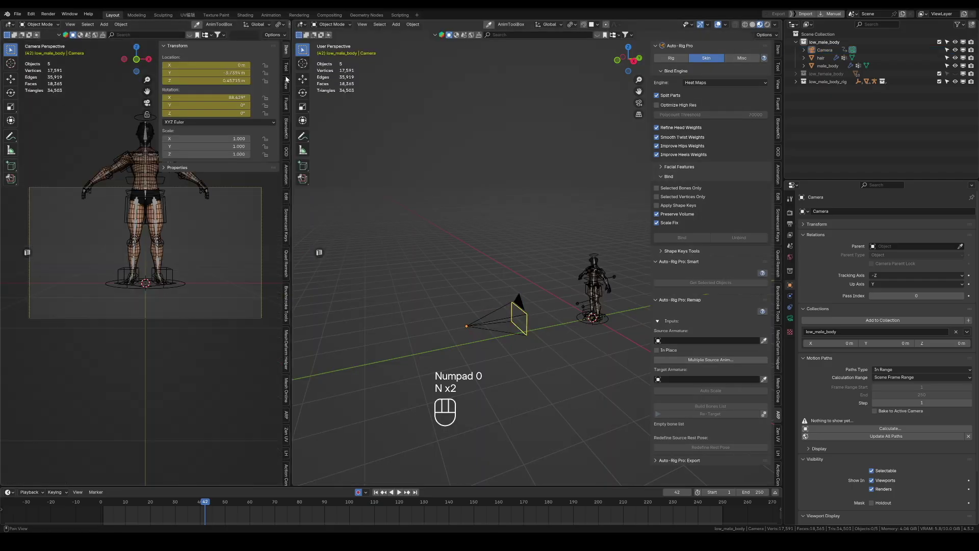
left_click(286, 66)
left_click(286, 84)
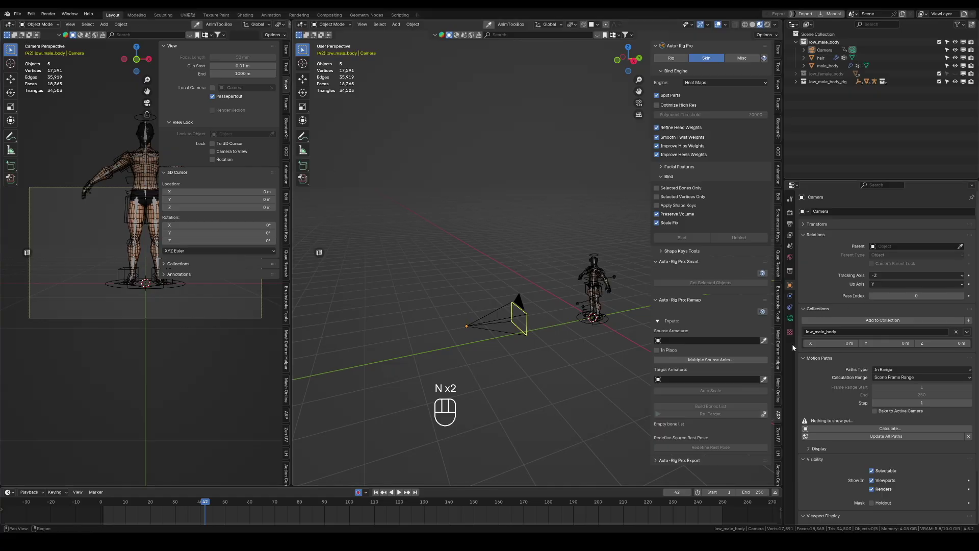
- Raise the camera's passepartout to 1.000 to darken outside the frame
left_click(790, 318)
left_click(842, 363)
left_click(842, 353)
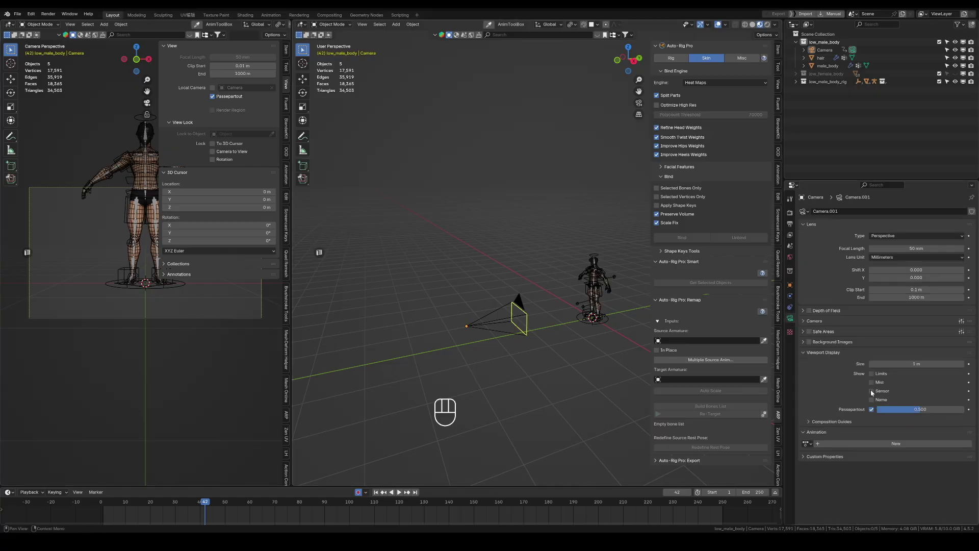
left_click_drag(934, 409, 887, 364)
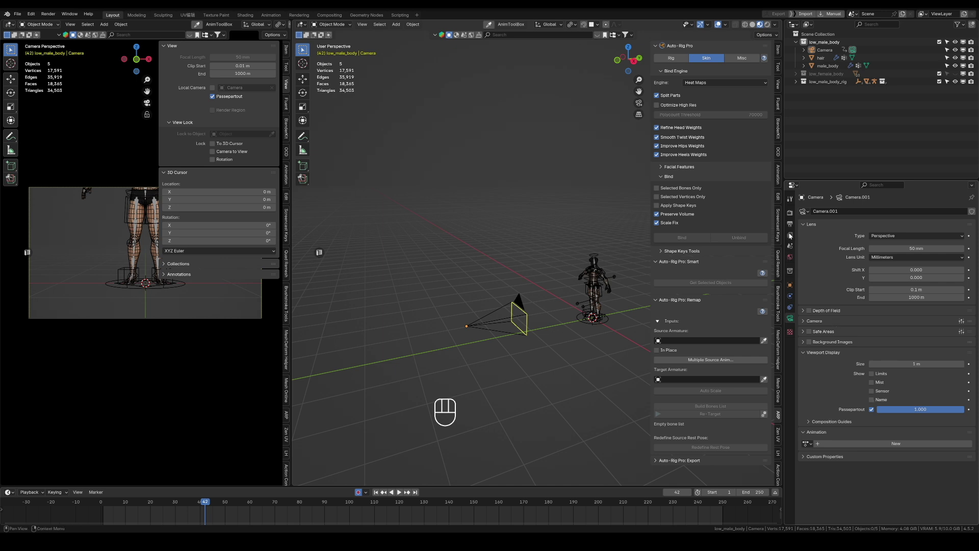
- Set the render resolution to 3000 × 3500 px and hide the left sidebar and overlays
left_click(790, 223)
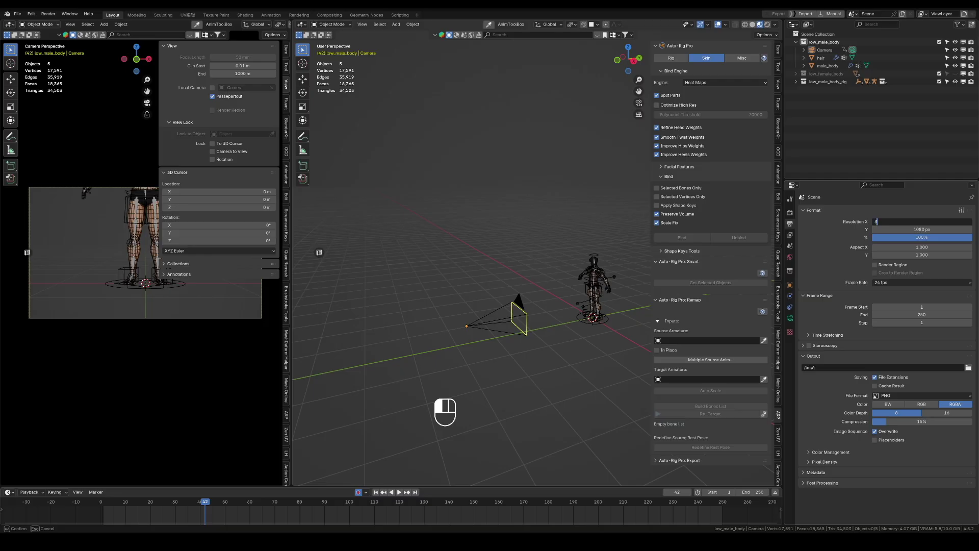
key("Tab")
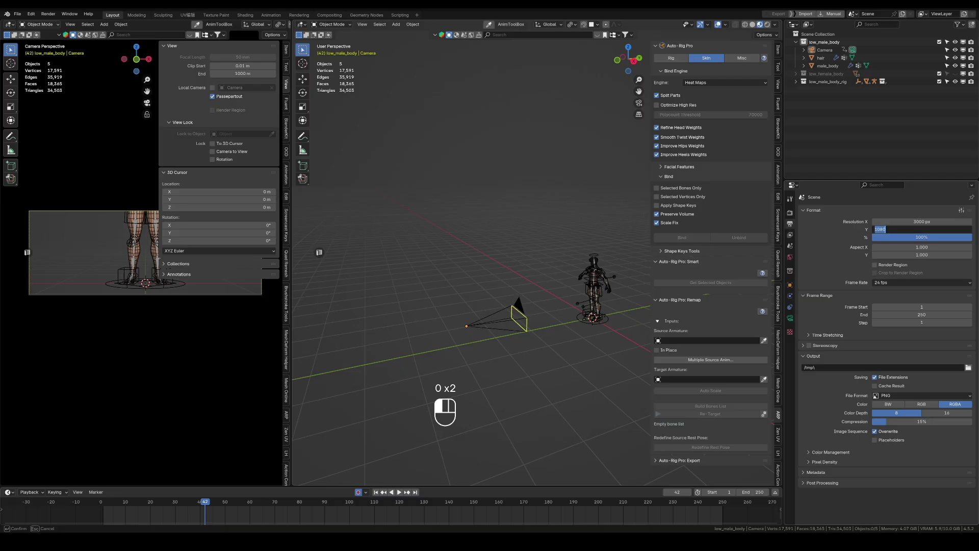
key("Return")
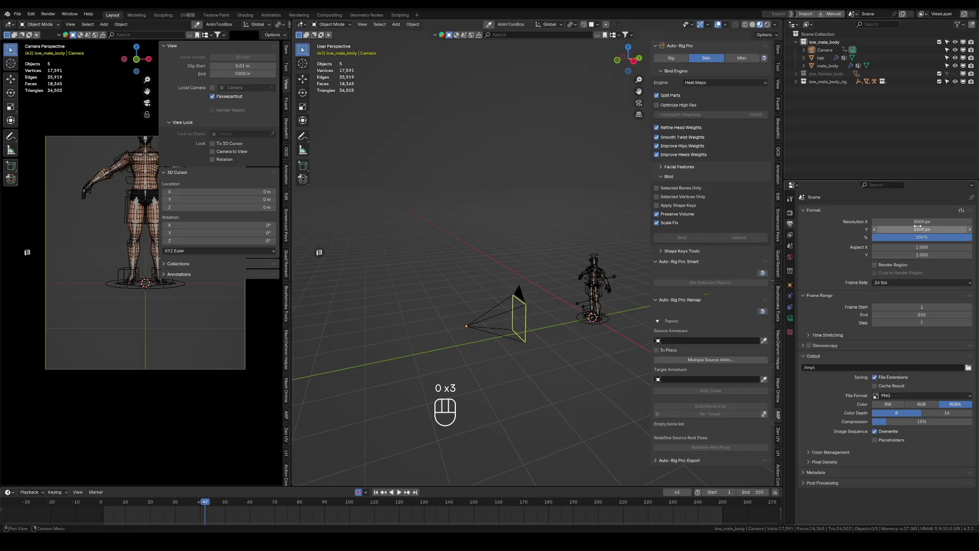
key("n")
key("alt+z")
key("shift+alt+z")
key("shift+alt+z")
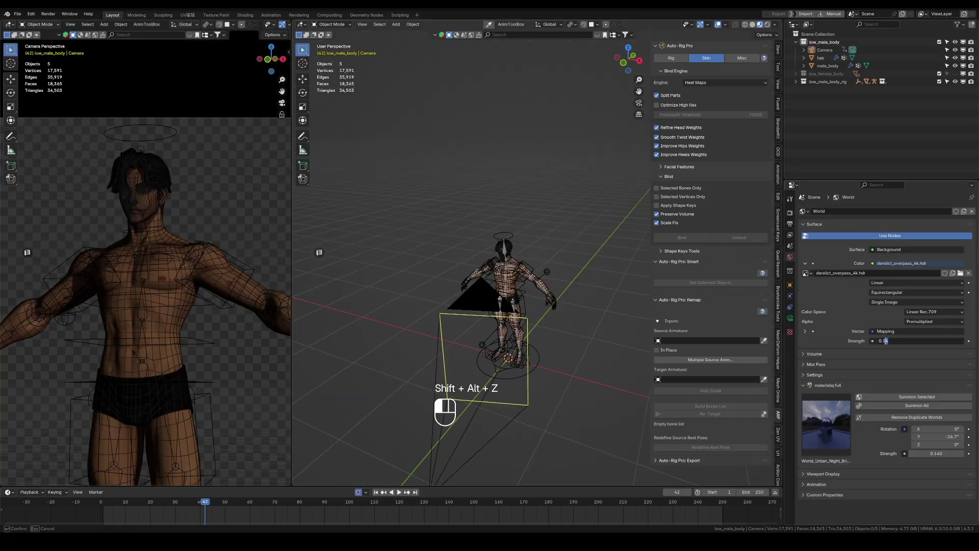
- Add a Sun light above the character and set its strength to 16
key("shift+a")
left_click(537, 363)
key("r")
key("r")
key("g")
left_click(790, 317)
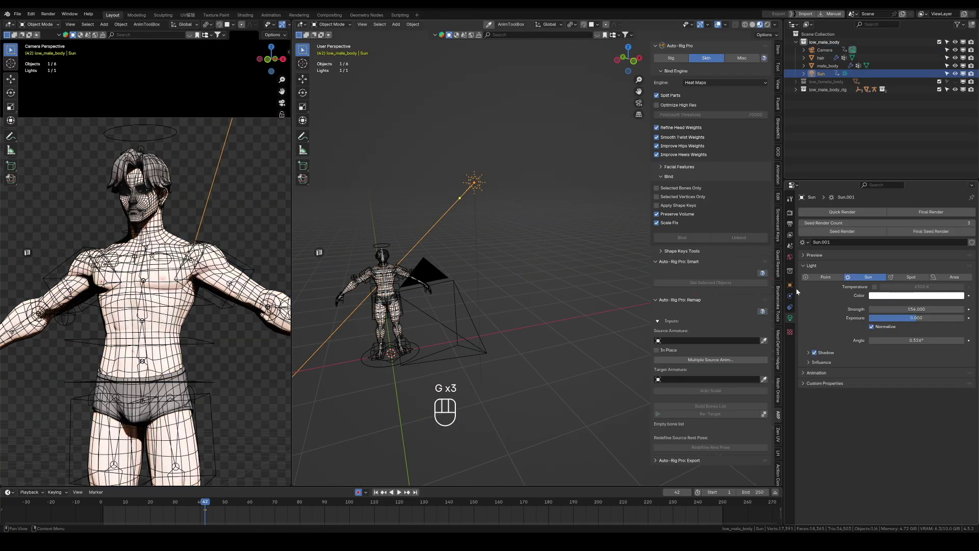
key("shift+alt+z")
double_click(916, 309)
type("16")
key("Return")
left_click(916, 295)
- Give the world a dark blue background colour and finish rotating the sun
left_click(790, 257)
left_click(916, 263)
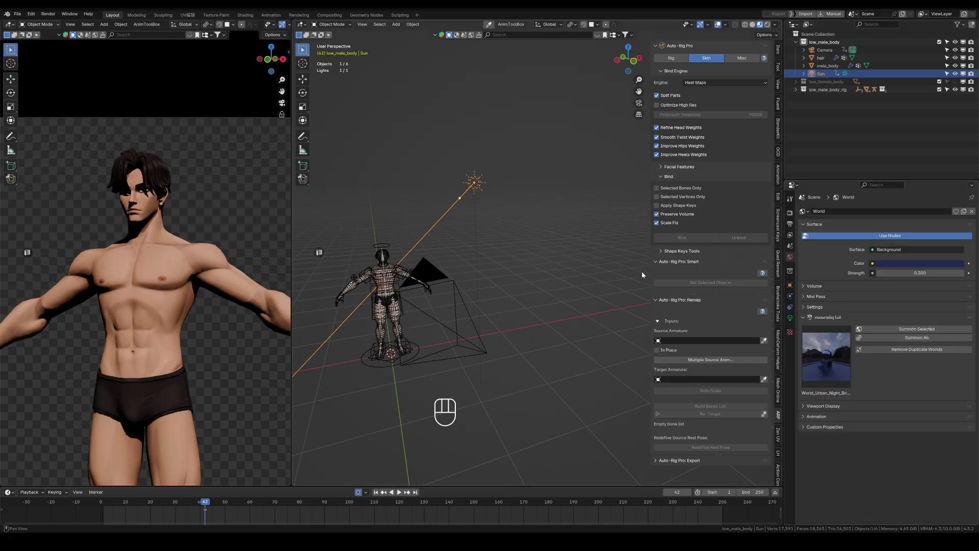
key("r")
- Duplicate the sun into an area light aimed at the character and colour it purple
key("r")
left_click(560, 196)
scroll(145, 255, "up", 3)
left_click(916, 263)
key("shift+d")
key("r")
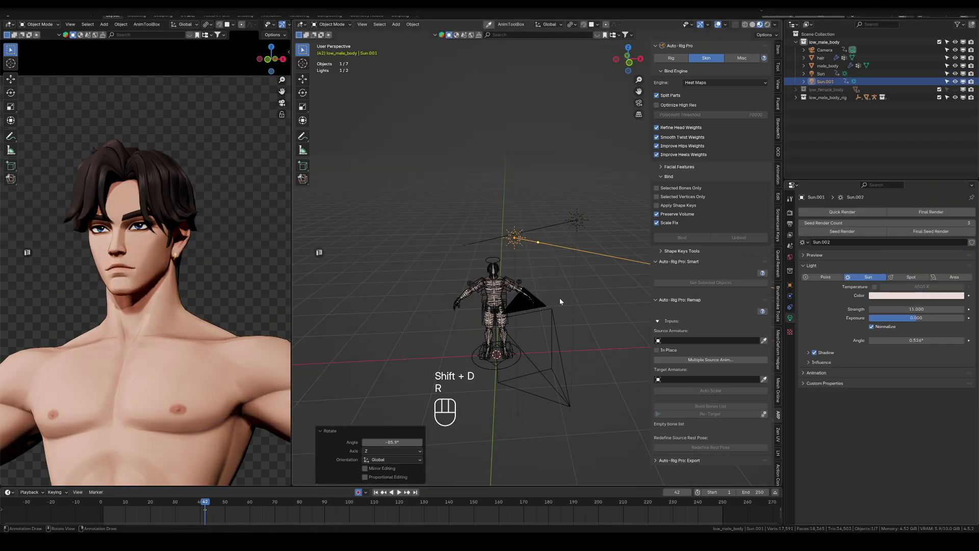
left_click(954, 277)
key("r")
key("r")
left_click(603, 218)
left_click(790, 256)
left_click(917, 263)
scroll(145, 254, "down", 3)
left_click(916, 264)
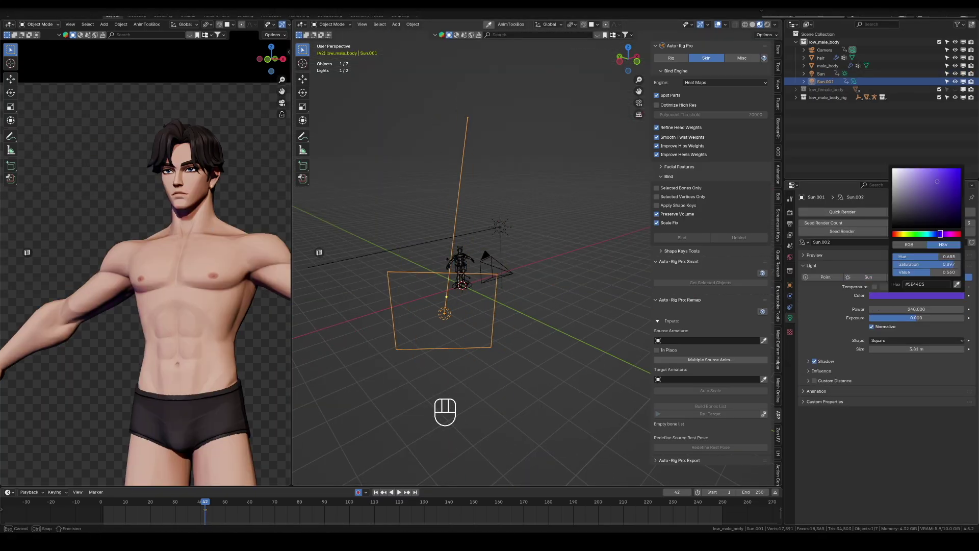
left_click(821, 74)
- Turn the original sun into a blue area light
left_click(790, 317)
left_click(916, 295)
scroll(146, 281, "up", 2)
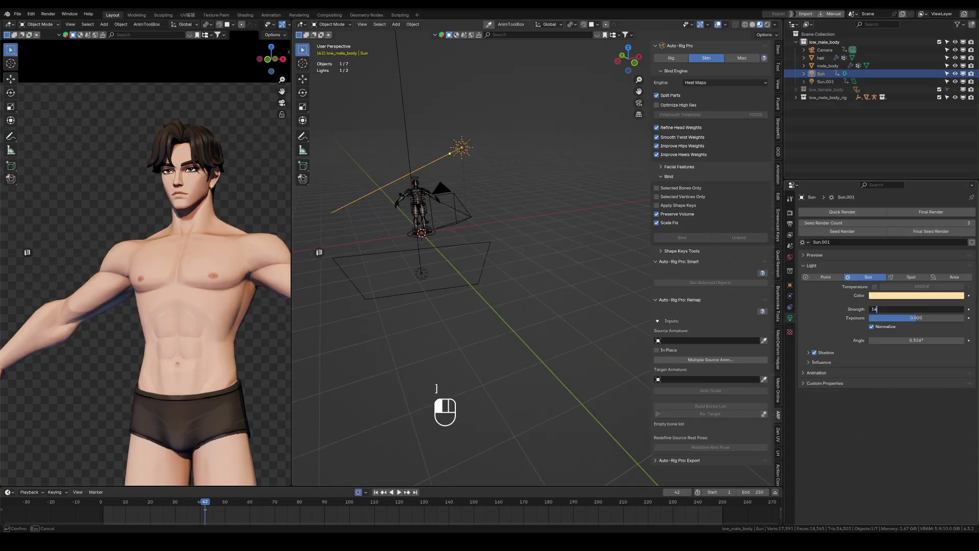
left_click(916, 295)
left_click(954, 277)
- Duplicate the blue light, set its power, and rotate and move it toward the character
key("shift+d")
key("r")
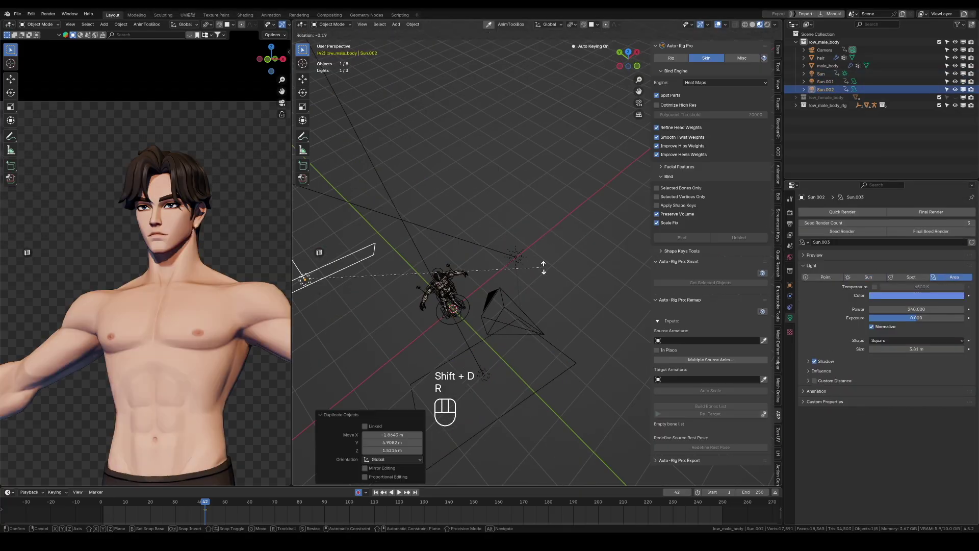
key("r")
left_click(916, 295)
left_click(913, 204)
key("Return")
key("r")
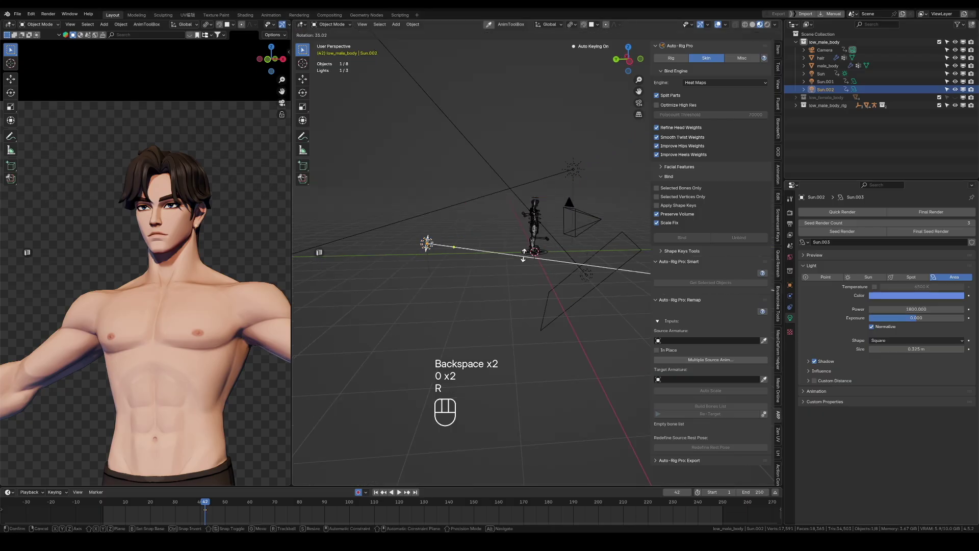
middle_click_drag(490, 229, 527, 210)
left_click(916, 295)
key("g")
key("r")
left_click(525, 294)
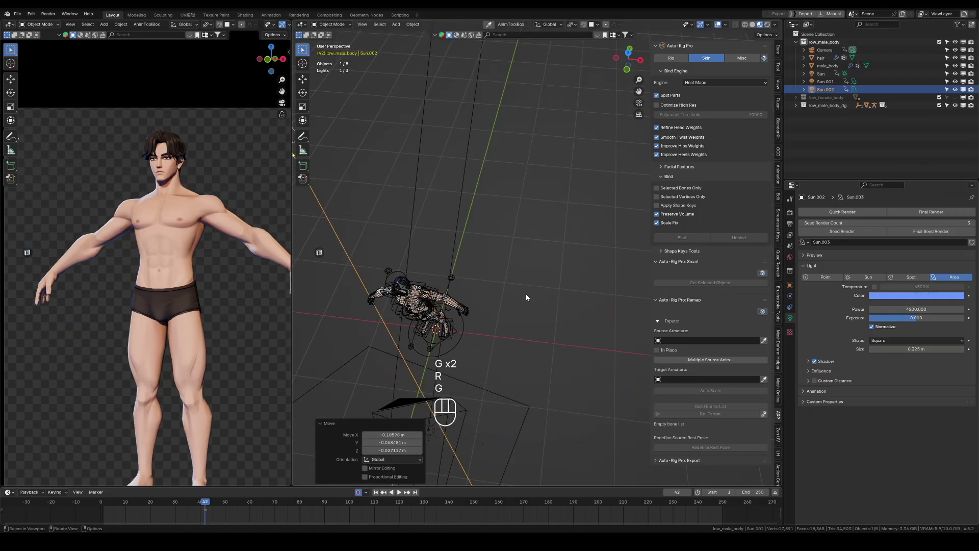
- Place a new cream area light at 8200 W with a 4.4 m custom distance
middle_click_drag(525, 294, 438, 335)
key("shift+d")
key("r")
key("g")
left_click(439, 335)
left_click(916, 295)
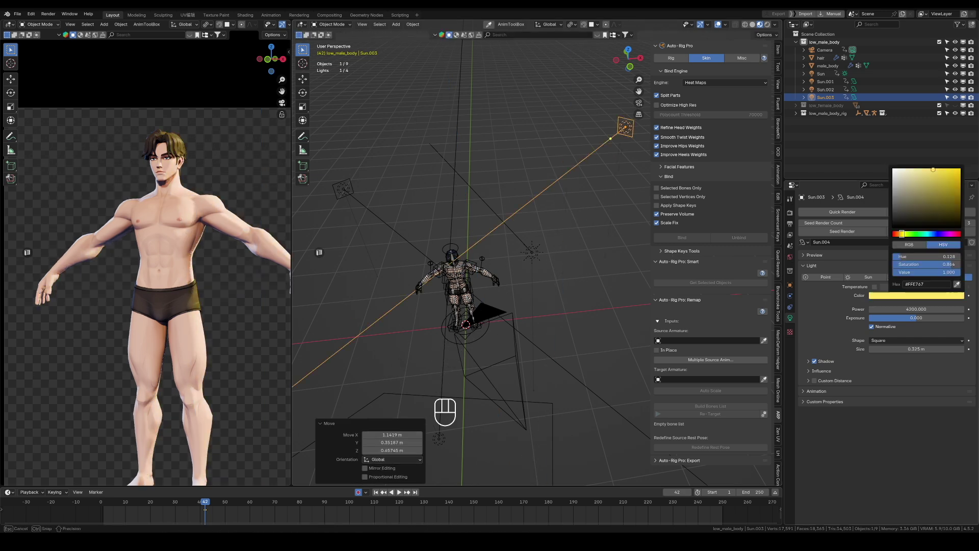
left_click(925, 204)
left_click_drag(897, 309, 938, 309)
middle_click_drag(458, 306, 438, 285)
left_click(815, 380)
left_click_drag(917, 392, 898, 392)
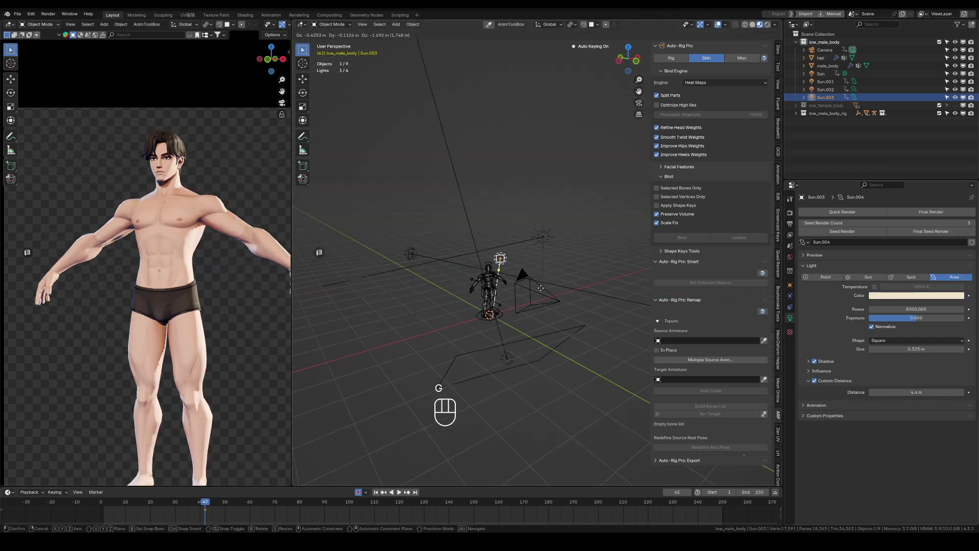
- Reposition the light, then copy the hand pose and paste it flipped onto the other hand
key("g")
left_click(916, 295)
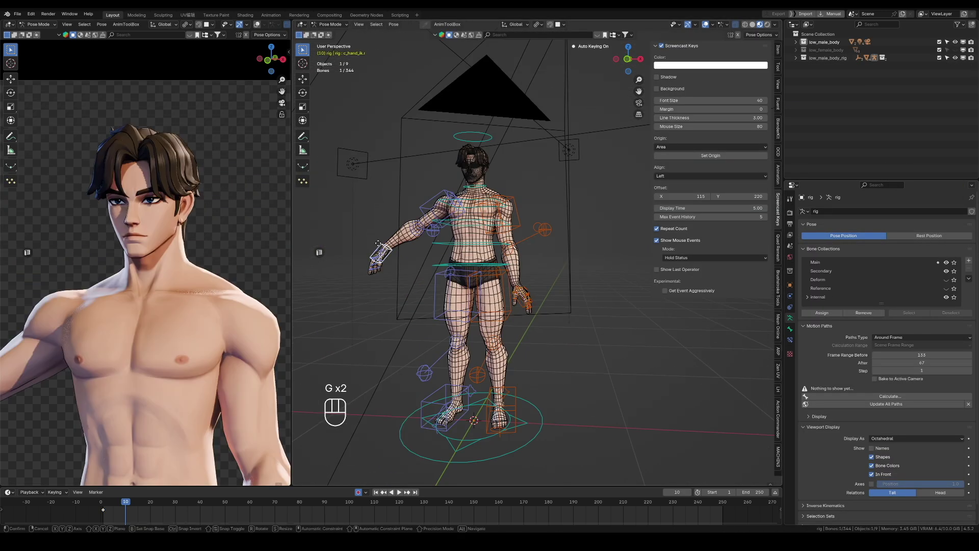
scroll(378, 243, "up", 3)
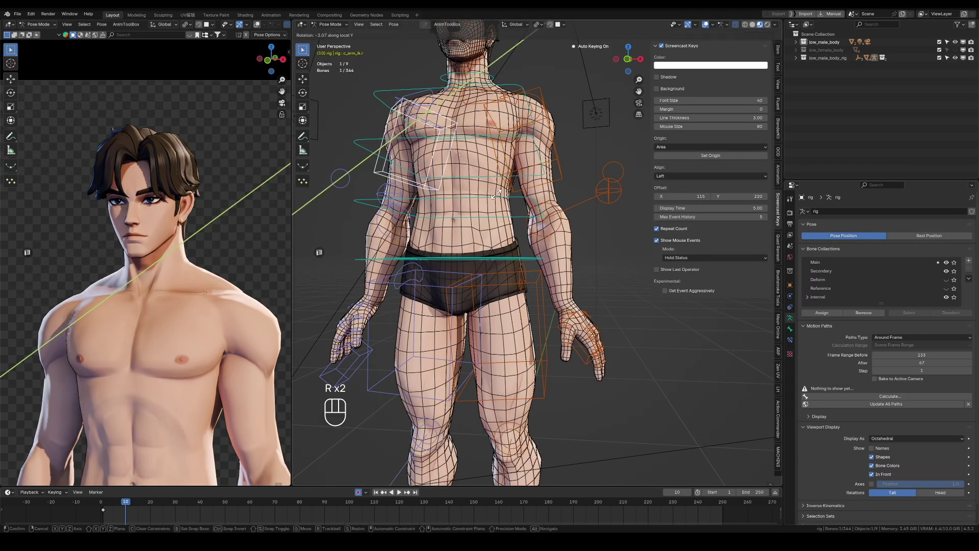
key("ctrl+c")
key("ctrl+shift+v")
middle_click_drag(378, 243, 561, 306)
scroll(510, 306, "up", 4)
scroll(510, 313, "down", 4)
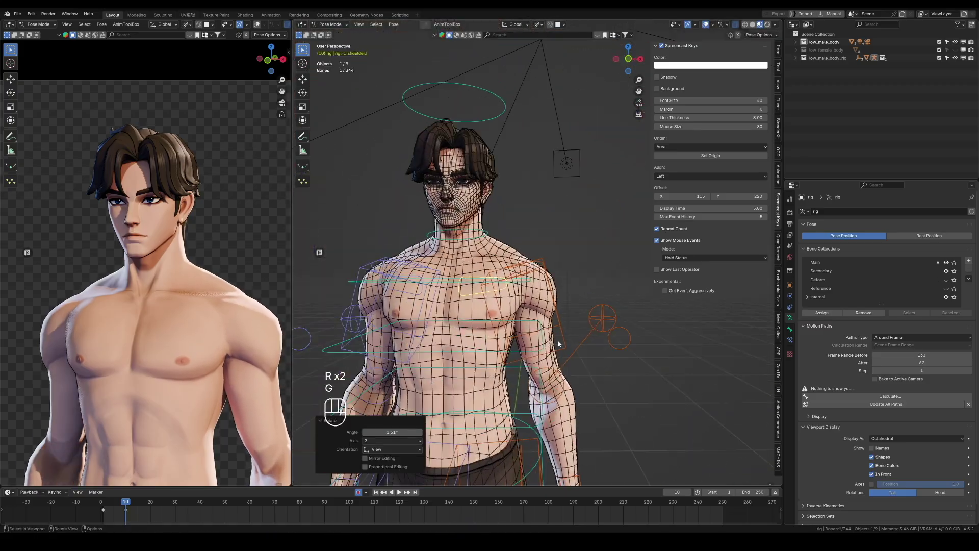
- Rotate the c_head.x bone to tilt the head, then rotate the sun light
left_click(475, 199)
key("r")
left_click(587, 255)
key("r")
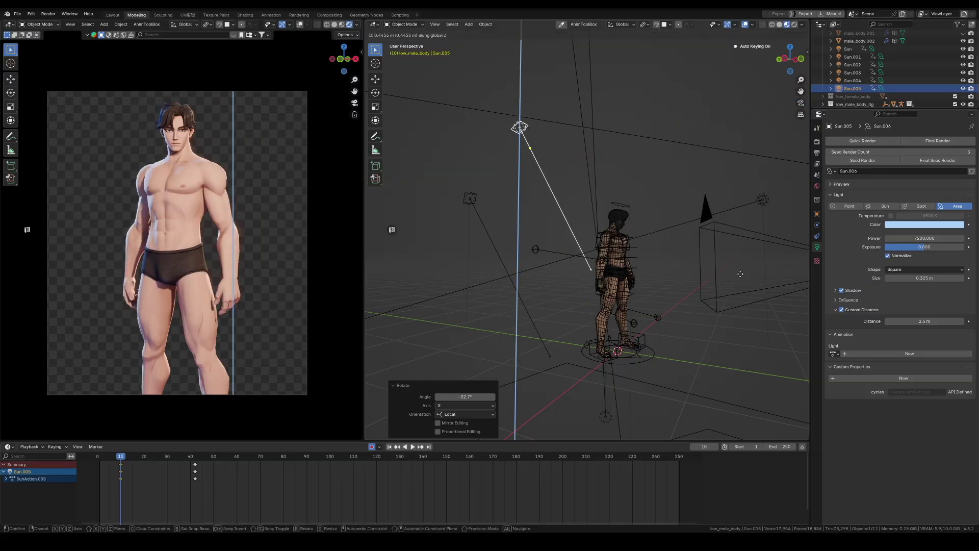
key("r")
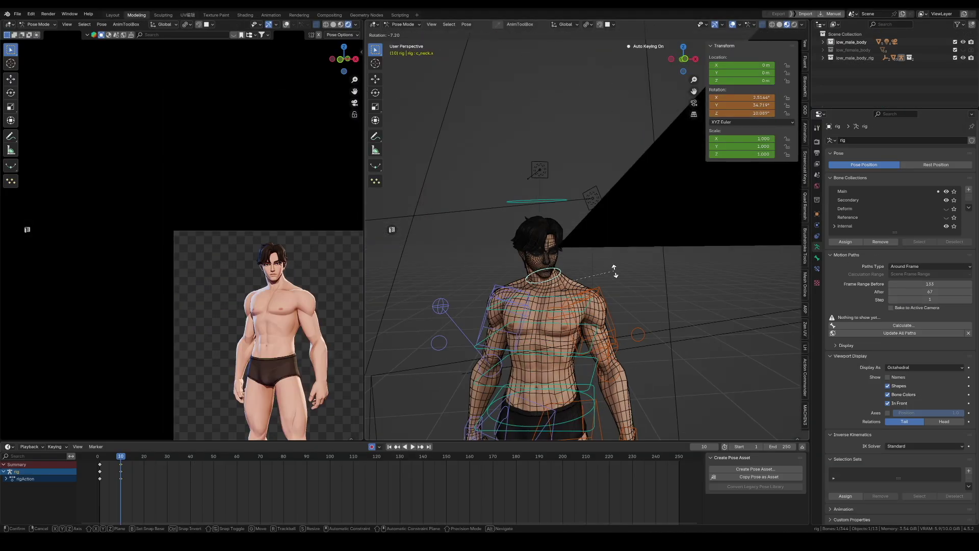
- Add a Solid Color layer named line_01 above panttoon_02 with a new Multiply image mask
key("r")
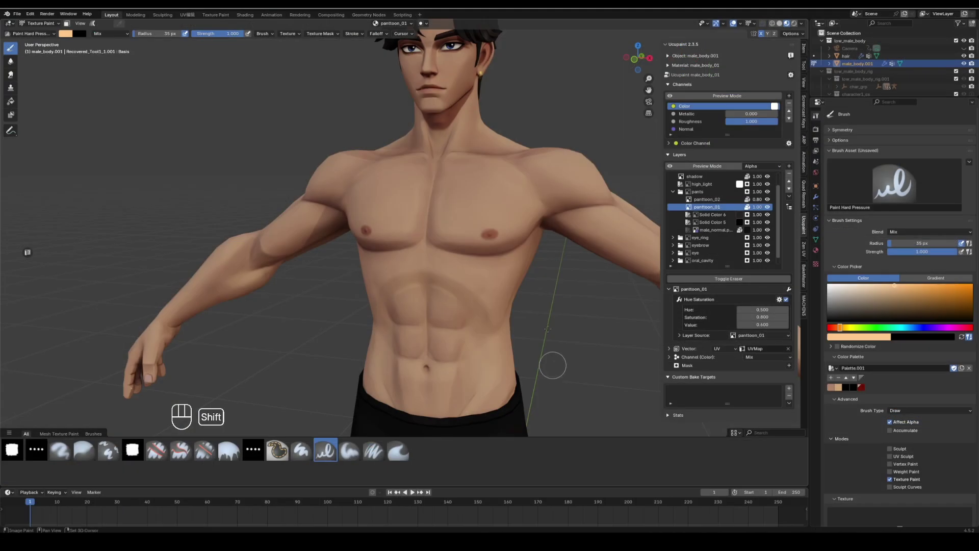
middle_click_drag(326, 286, 326, 184, "shift")
left_click(714, 199)
left_click(789, 166)
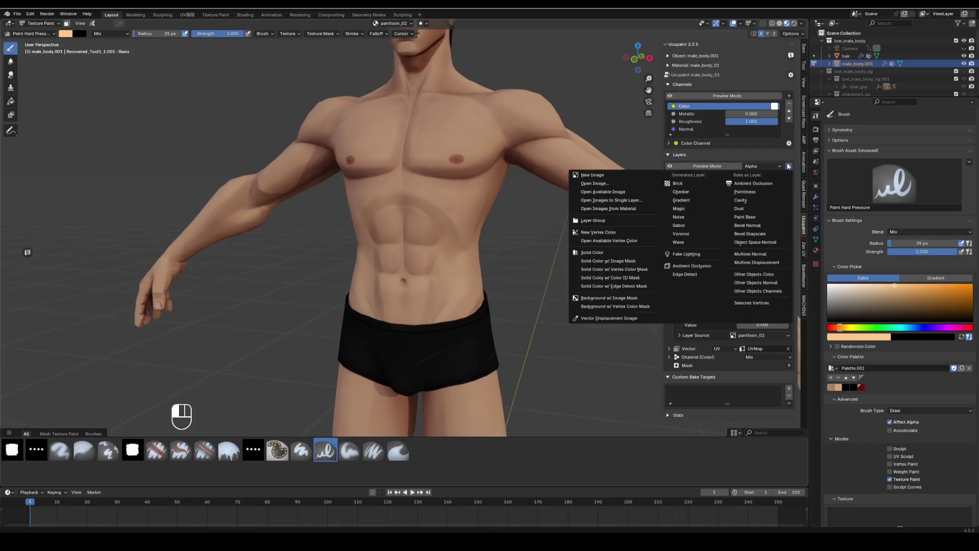
left_click(597, 247)
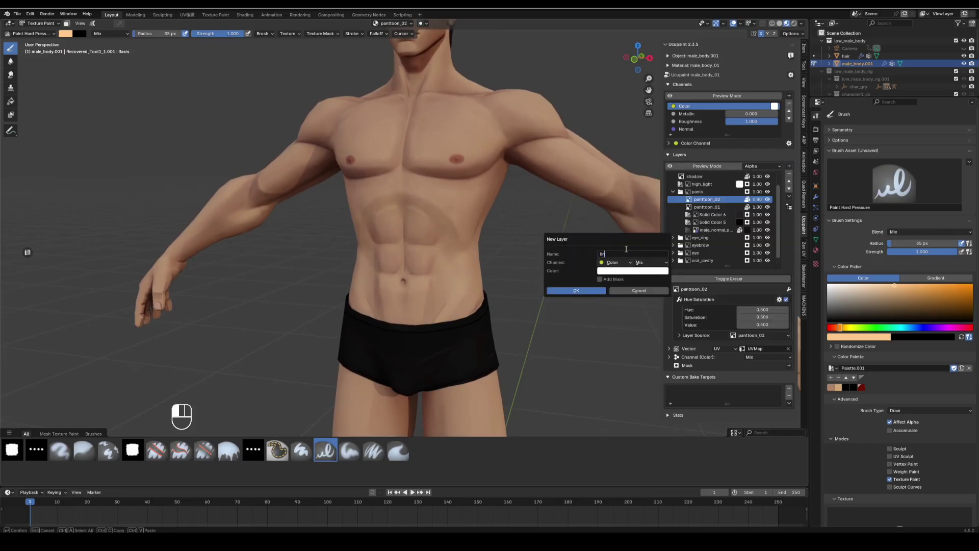
type("line_")
left_click(632, 270)
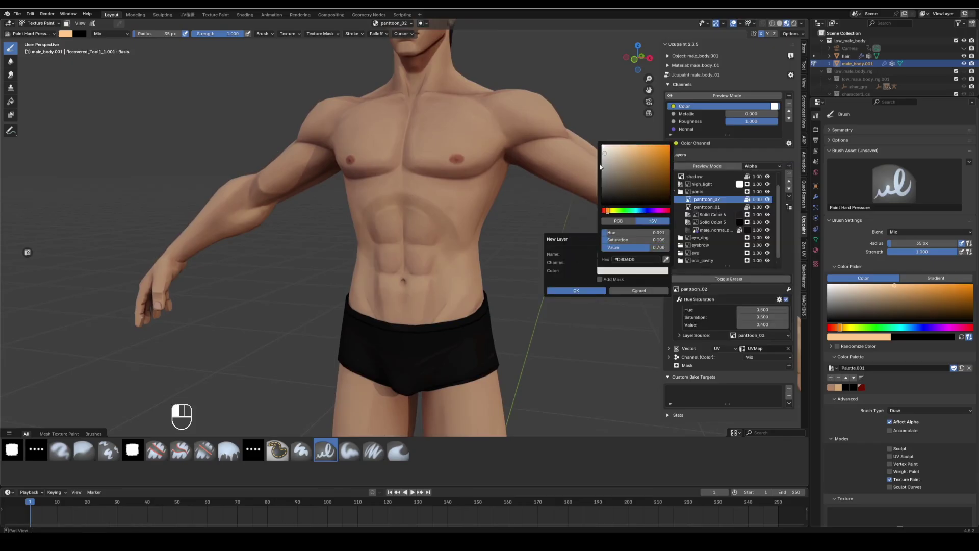
key("Return")
left_click(788, 294)
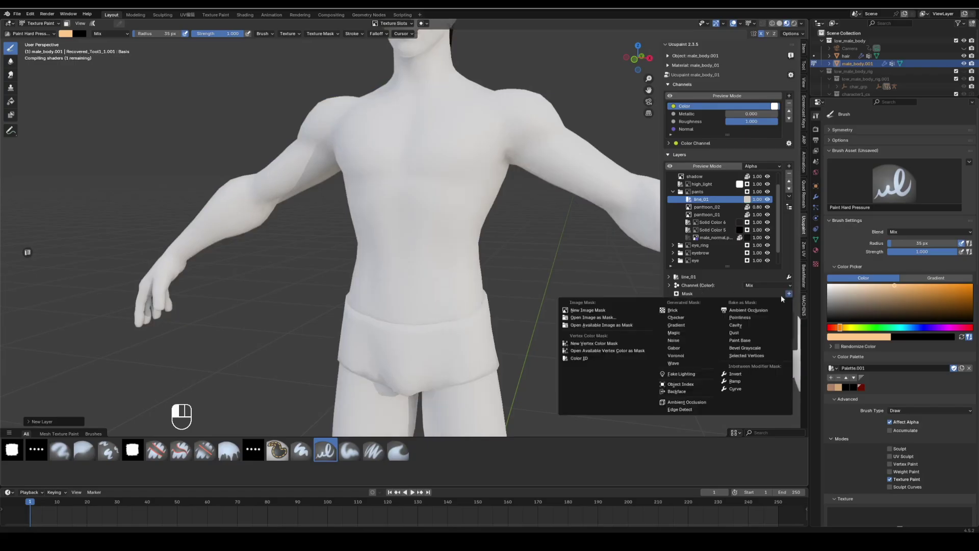
left_click(609, 310)
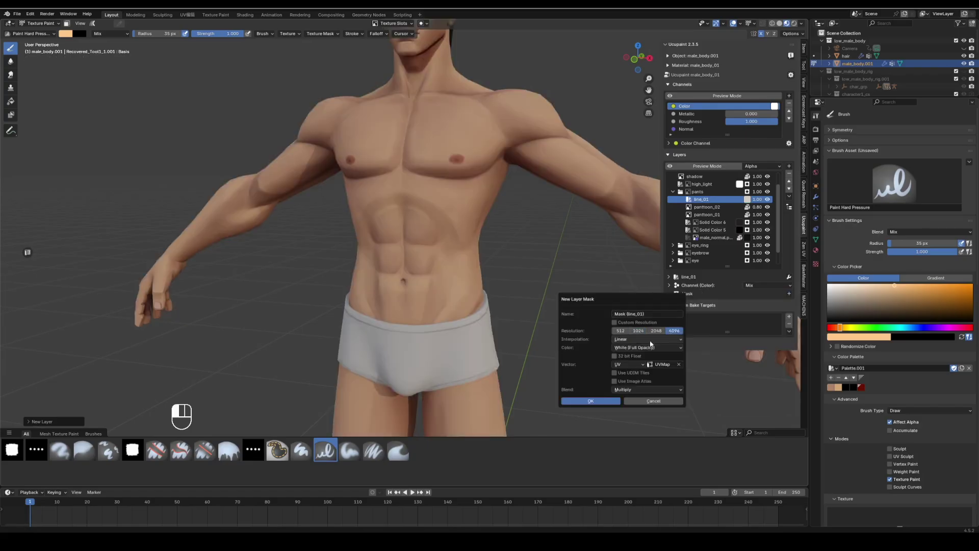
left_click(615, 402)
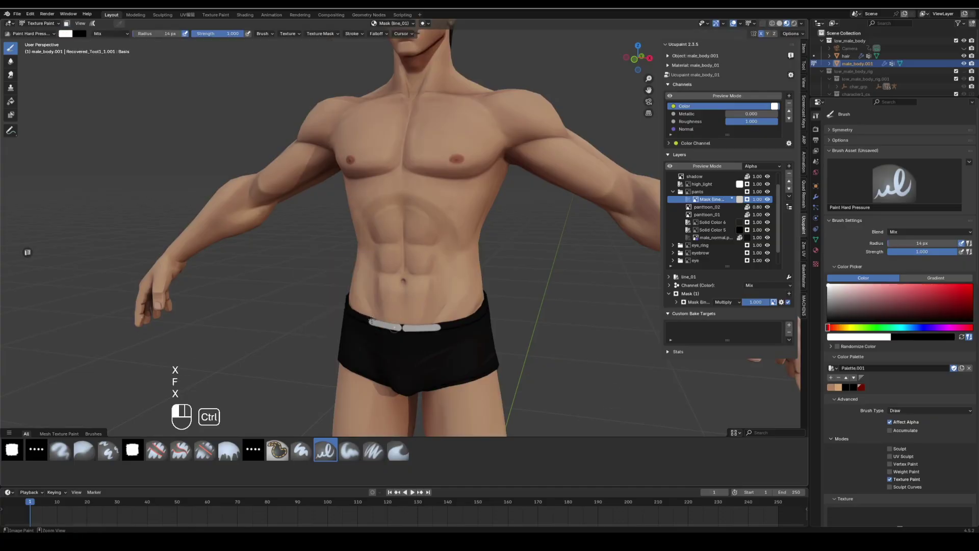
- With a smaller brush, paint a white waistband stripe and start lettering on the briefs, undoing the last strokes
scroll(357, 306, "down", 3)
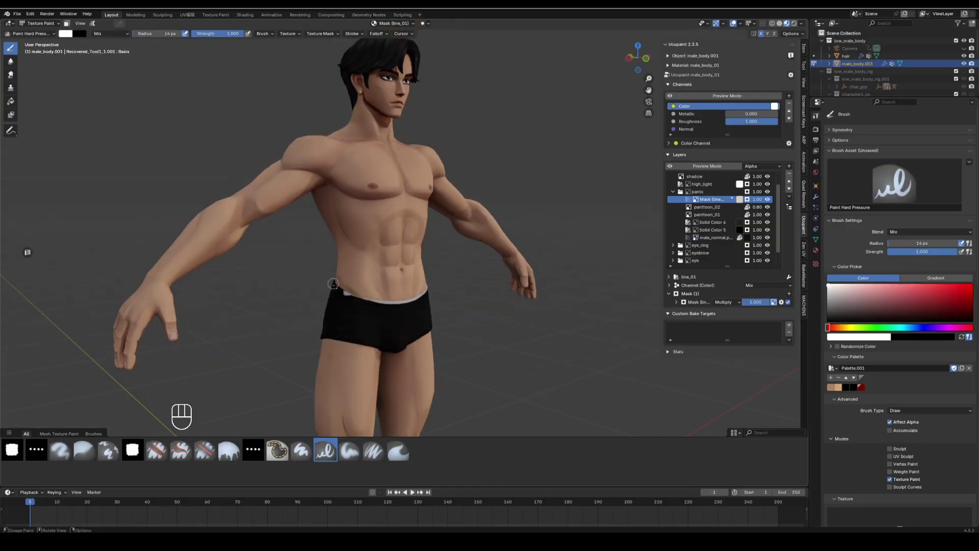
key("x")
middle_click_drag(357, 306, 291, 324)
scroll(292, 324, "up", 4)
middle_click_drag(400, 323, 425, 314)
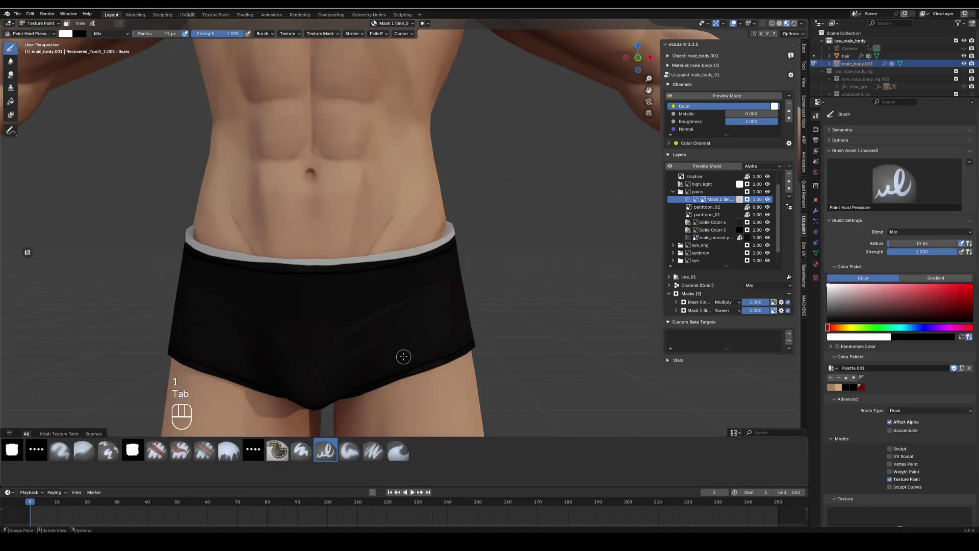
middle_click_drag(400, 356, 427, 382, "ctrl")
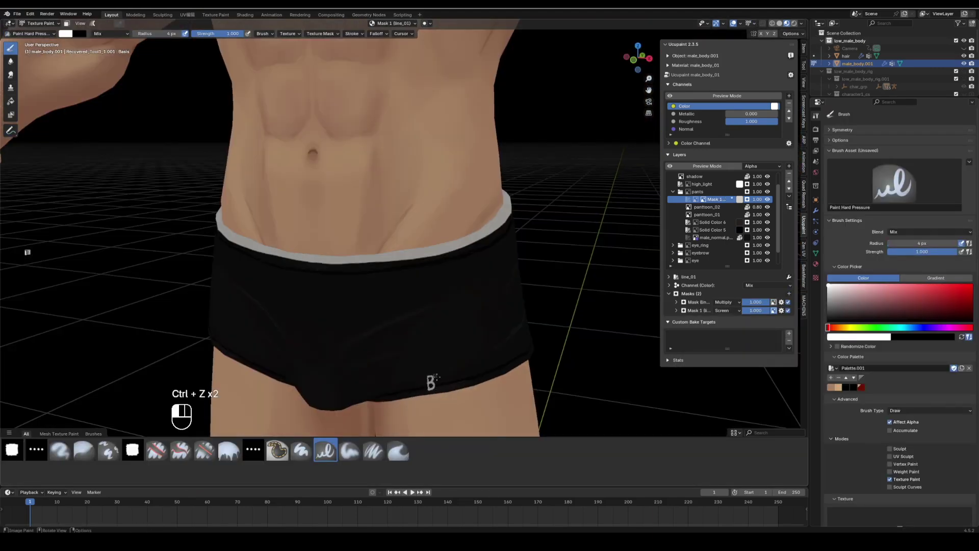
key("ctrl+z")
key("ctrl+z")
- Paint more lettering on the briefs and add skull details to the tattoo design
left_click_drag(469, 373, 492, 372)
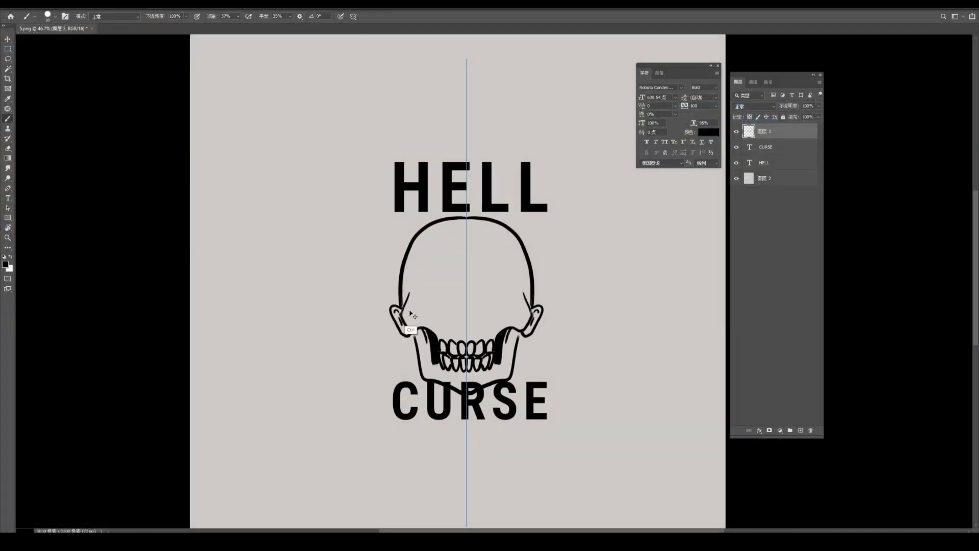
mouse_move(412, 314)
left_mouse_down()
mouse_move(489, 296)
mouse_move(542, 316)
left_mouse_up()
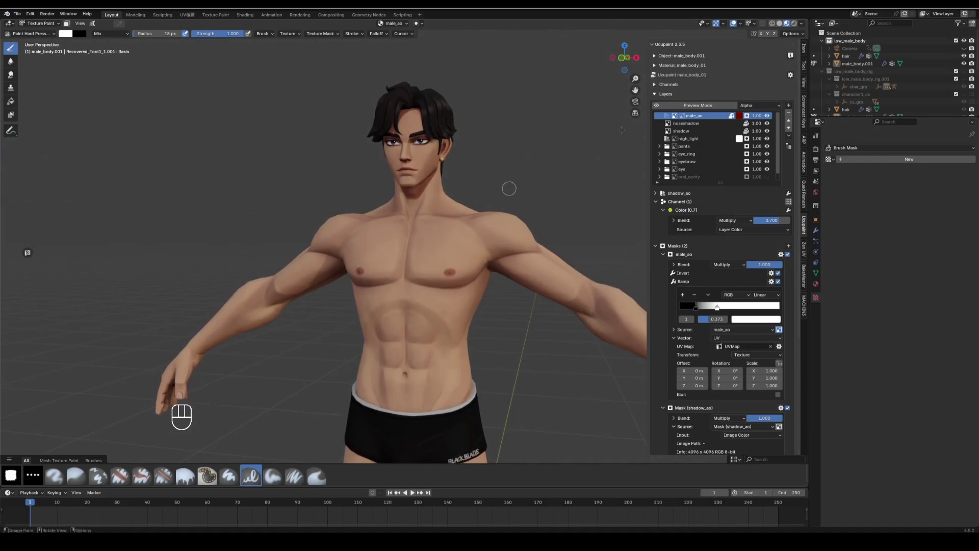
- Add a near-black Solid Color layer named tattoo_01
left_click(789, 105)
left_click(607, 192)
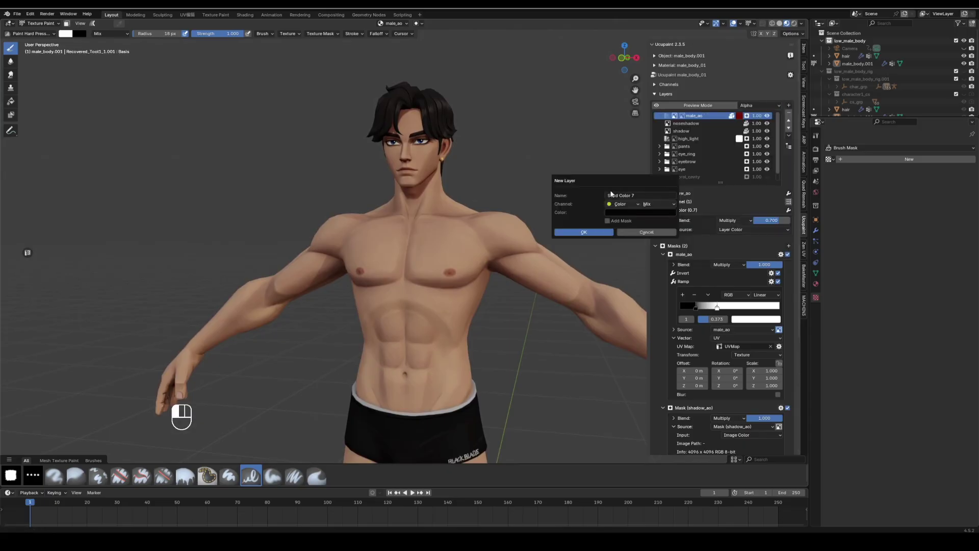
left_click(634, 195)
type("tatoo")
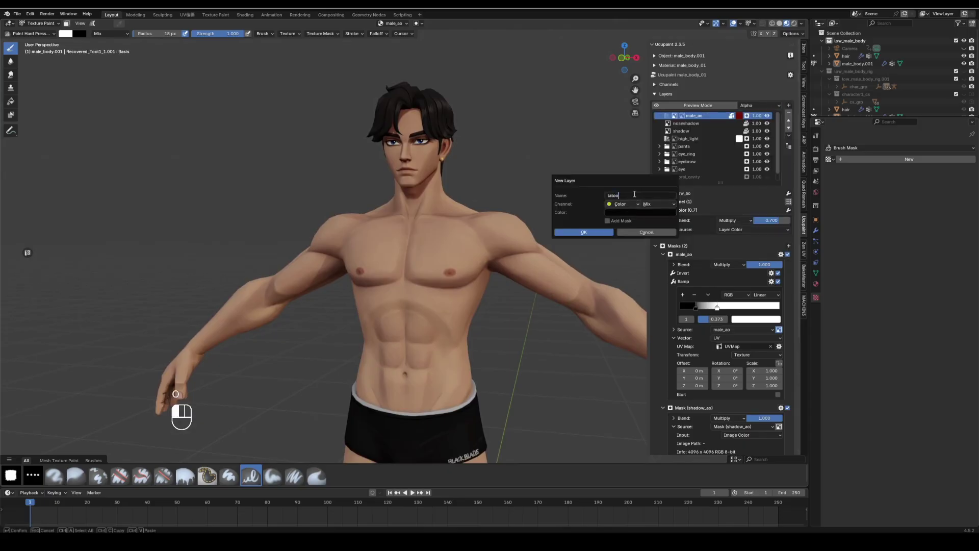
left_click(632, 212)
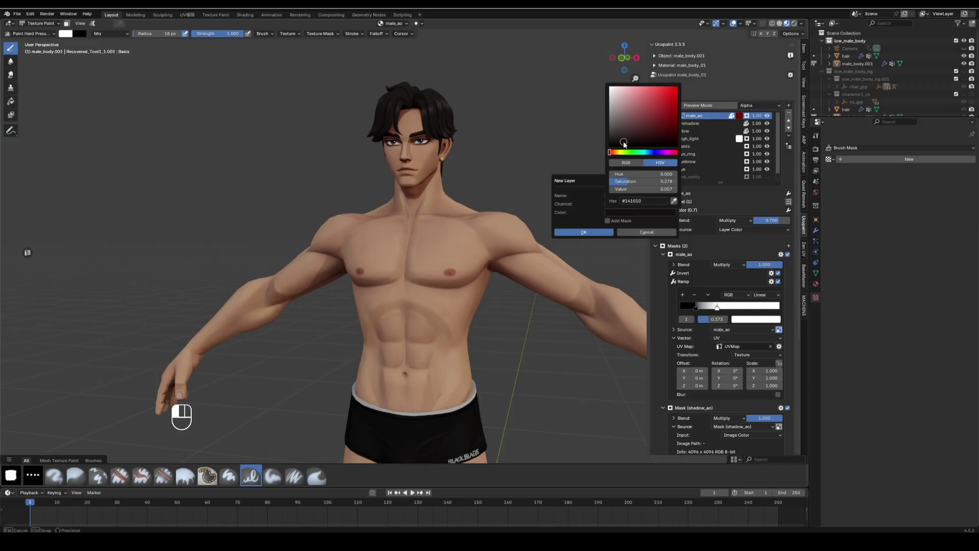
left_click_drag(623, 144, 624, 146)
left_click(605, 233)
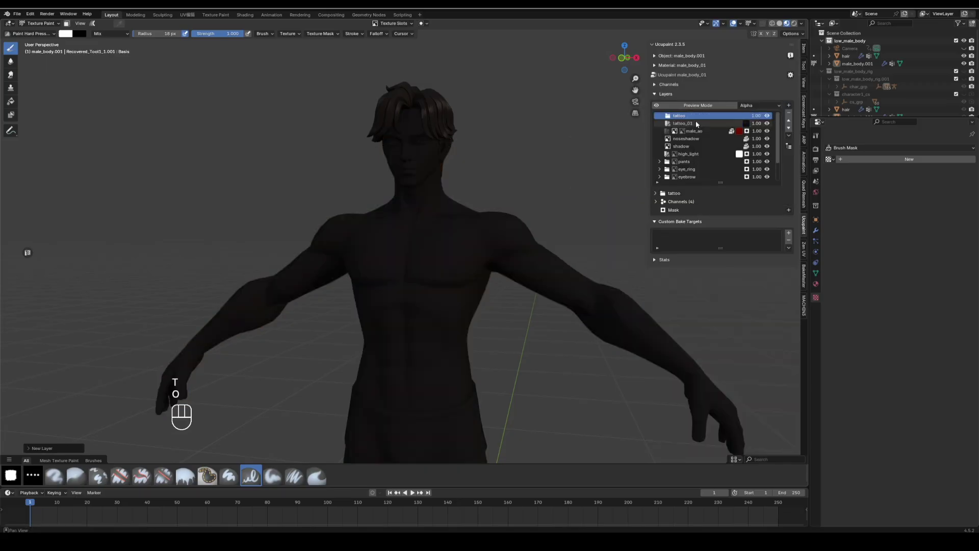
- Move tattoo_01 into the tattoo group and give it a blank Multiply image mask
left_click(789, 121)
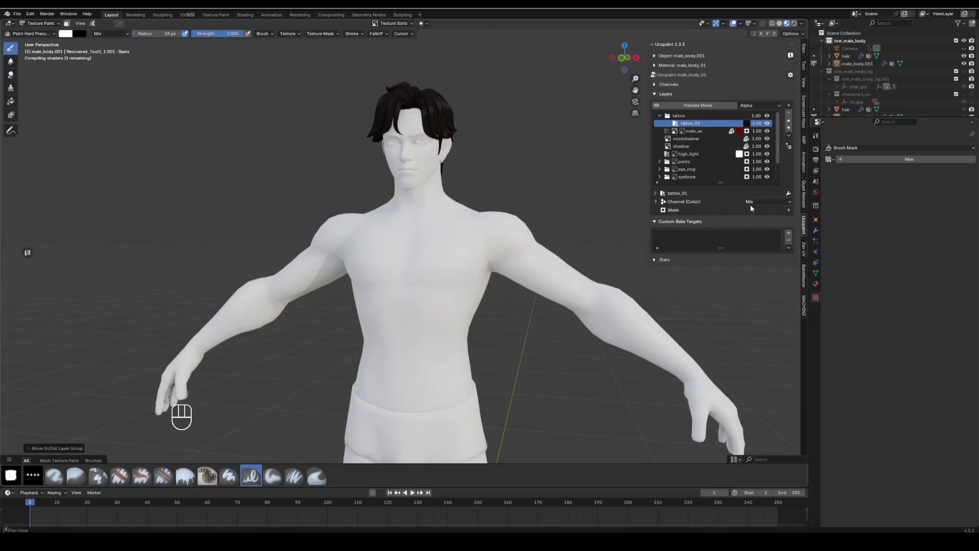
left_click(788, 211)
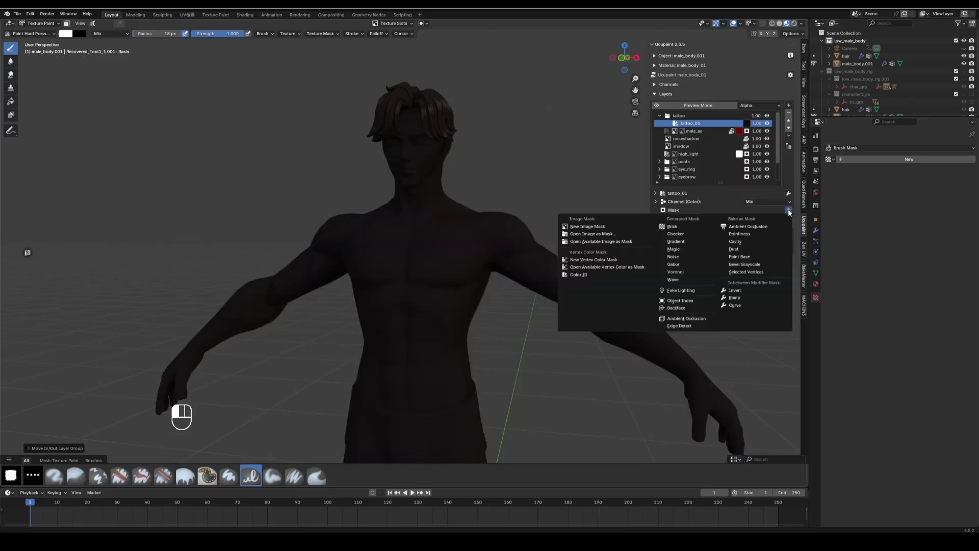
left_click(588, 227)
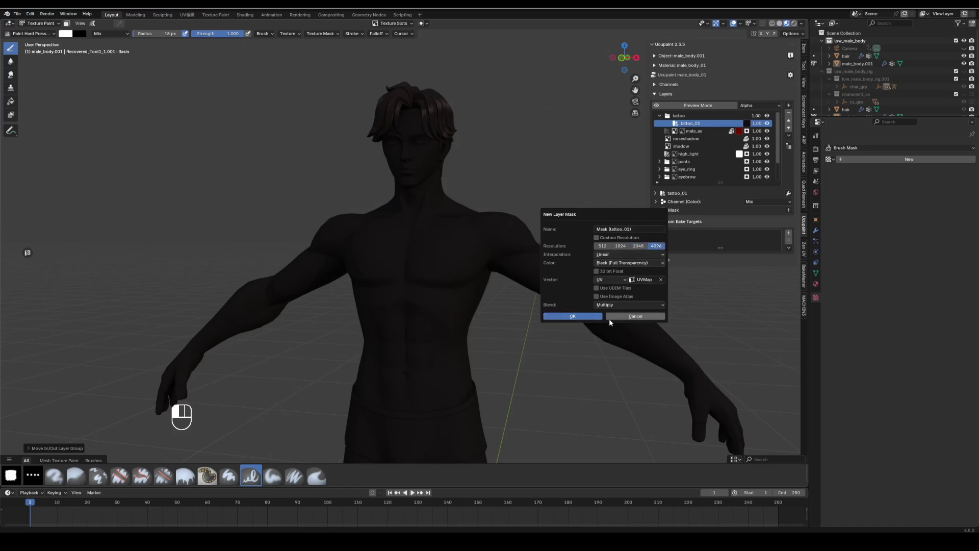
key("Return")
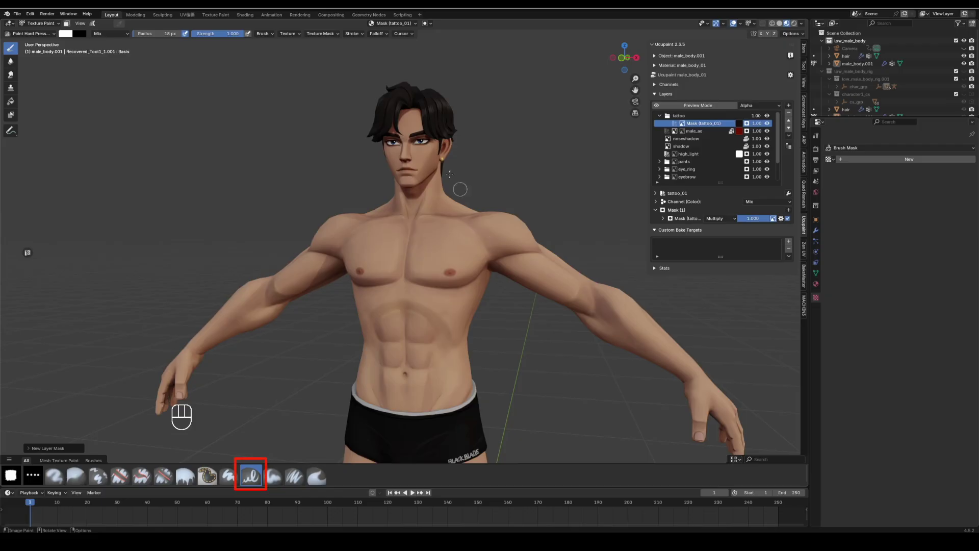
- Set the brush stroke method to Anchored
left_click(359, 34)
left_click(365, 48)
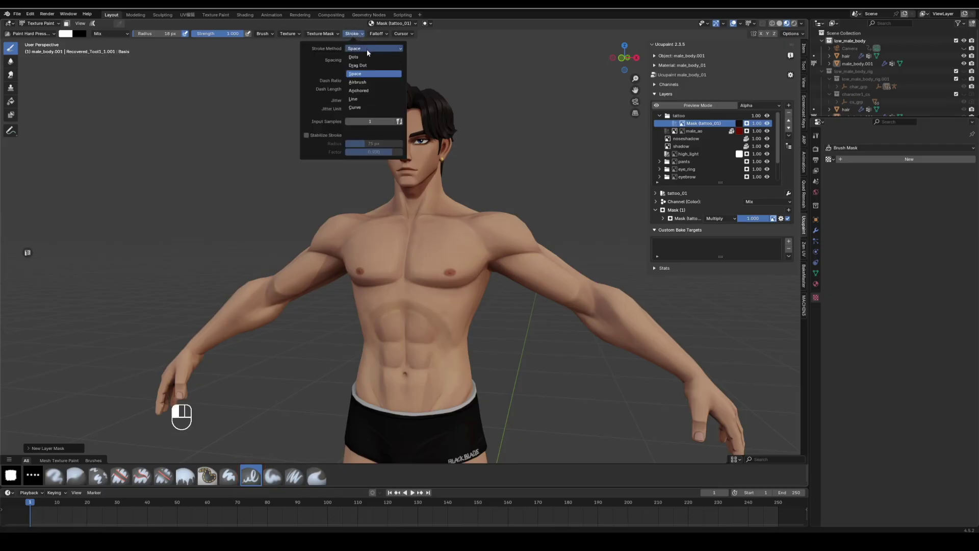
left_click(368, 91)
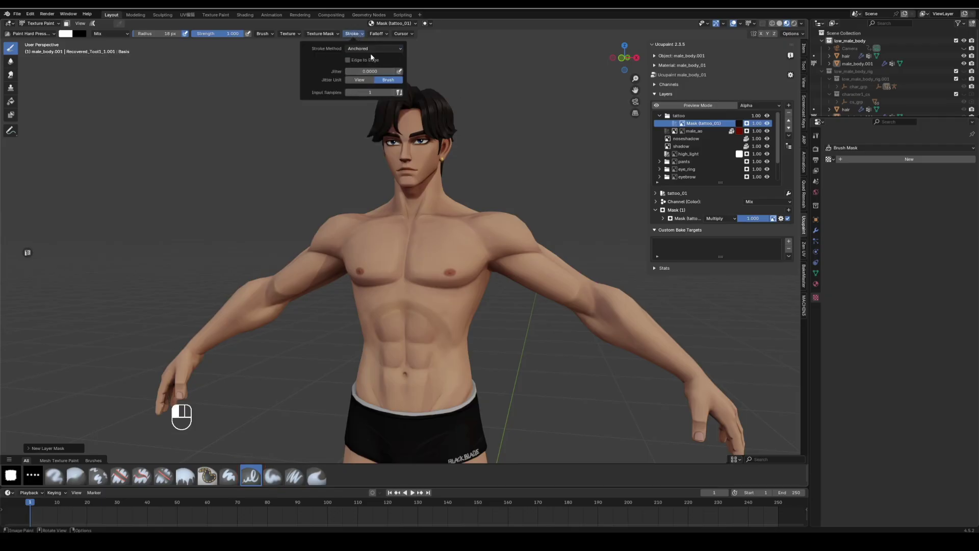
- Create a new brush texture mask and load skull.jpg as its image
left_click(815, 135)
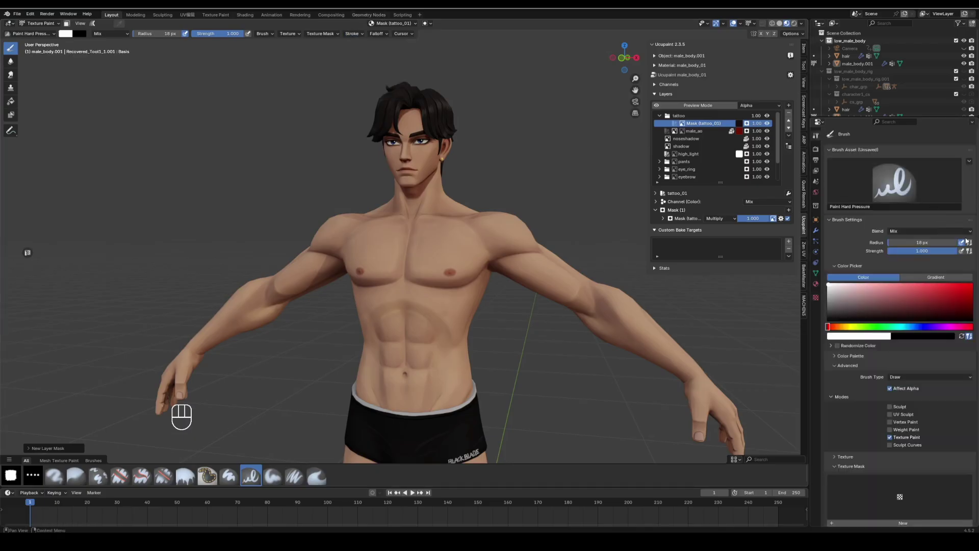
scroll(906, 325, "down", 15)
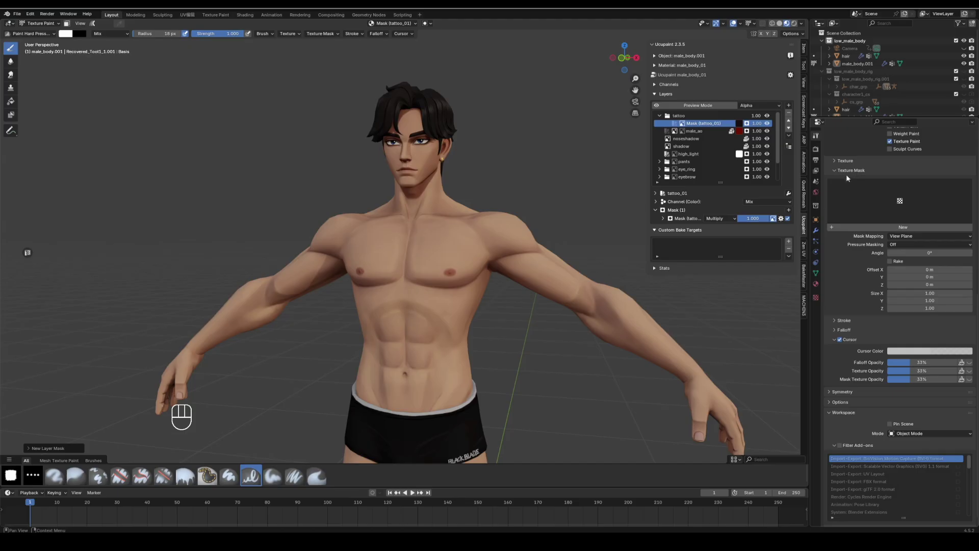
left_click(867, 226)
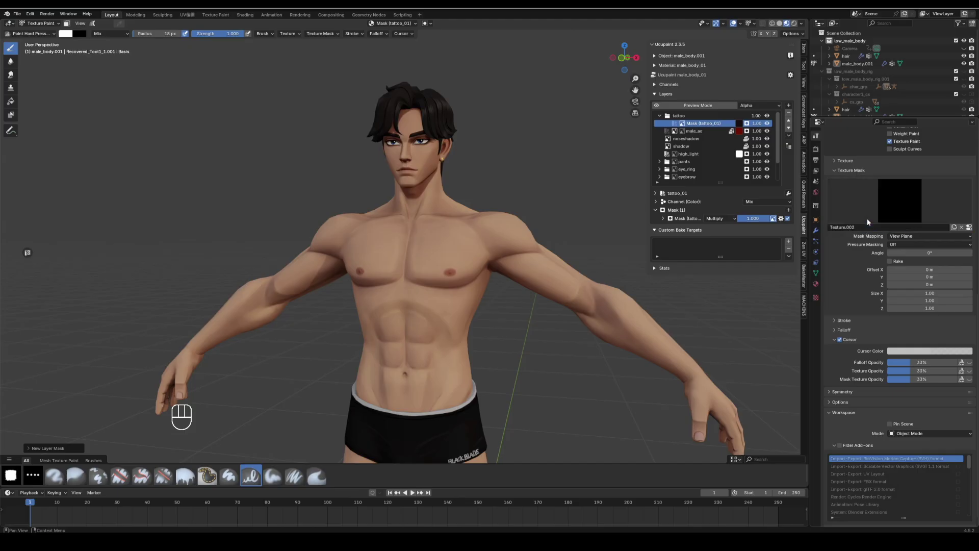
left_click(970, 228)
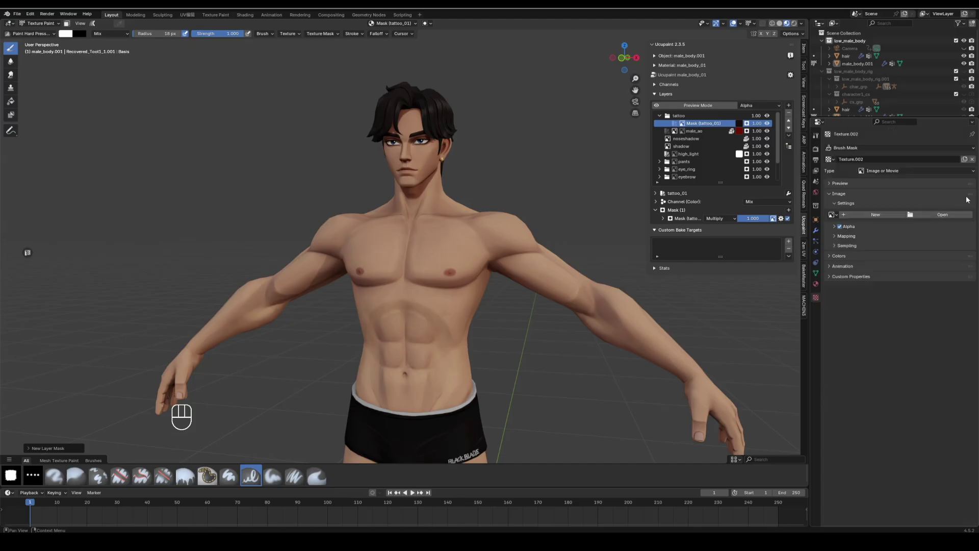
left_click(920, 216)
double_click(547, 194)
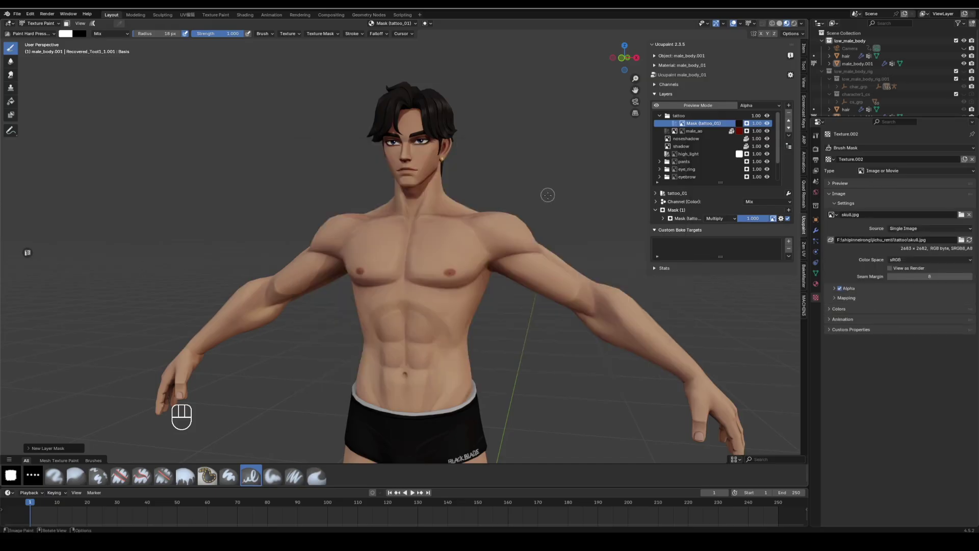
middle_click_drag(547, 194, 466, 178)
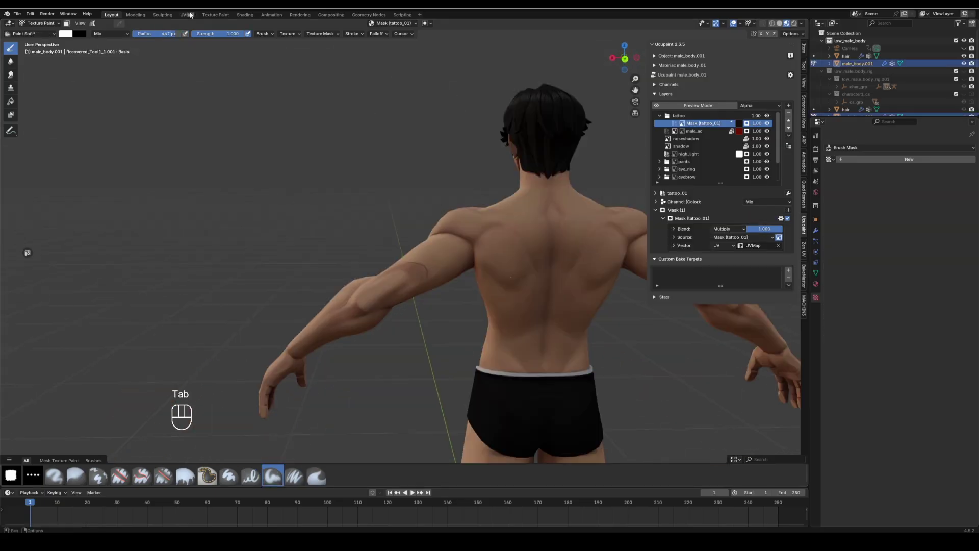
- In the Texture Paint workspace, shrink the brush to 319 px and stamp the skull onto the upper arm
left_click(214, 14)
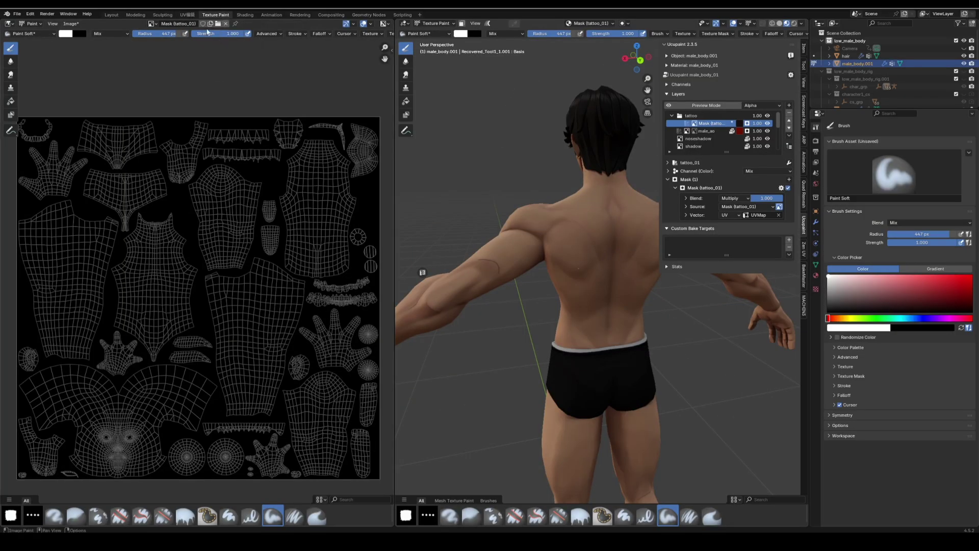
key("f")
left_click(284, 218)
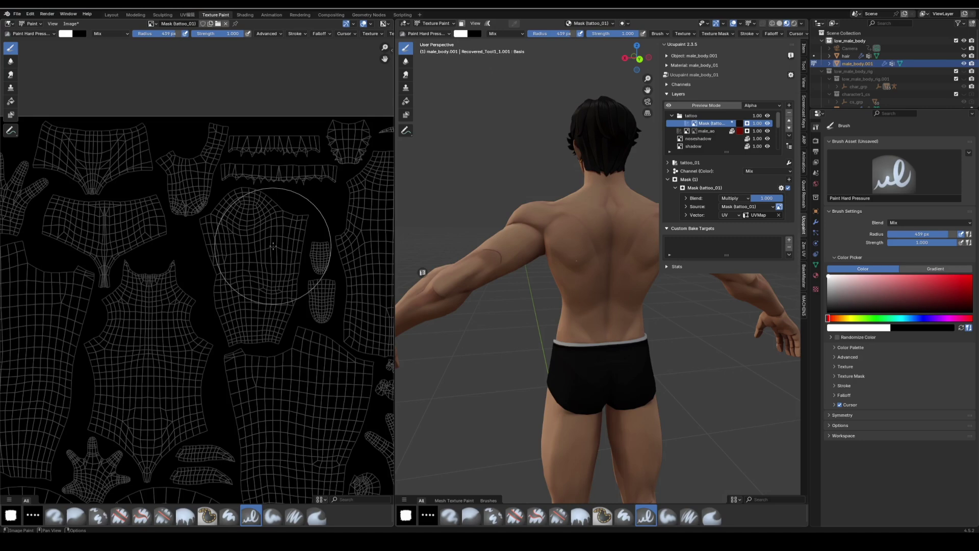
left_click_drag(273, 247, 273, 246)
mouse_move(561, 245)
middle_mouse_down()
mouse_move(734, 229)
mouse_move(851, 176)
middle_mouse_up()
- Swap the brush mask image to dog.jpg and stamp the bulldog tattoo onto the arm
left_click(815, 288)
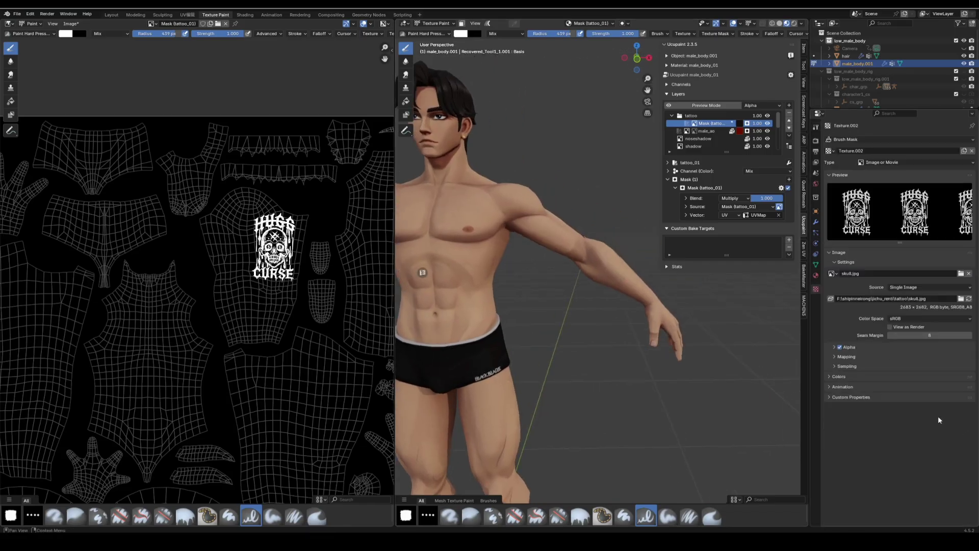
left_click(961, 274)
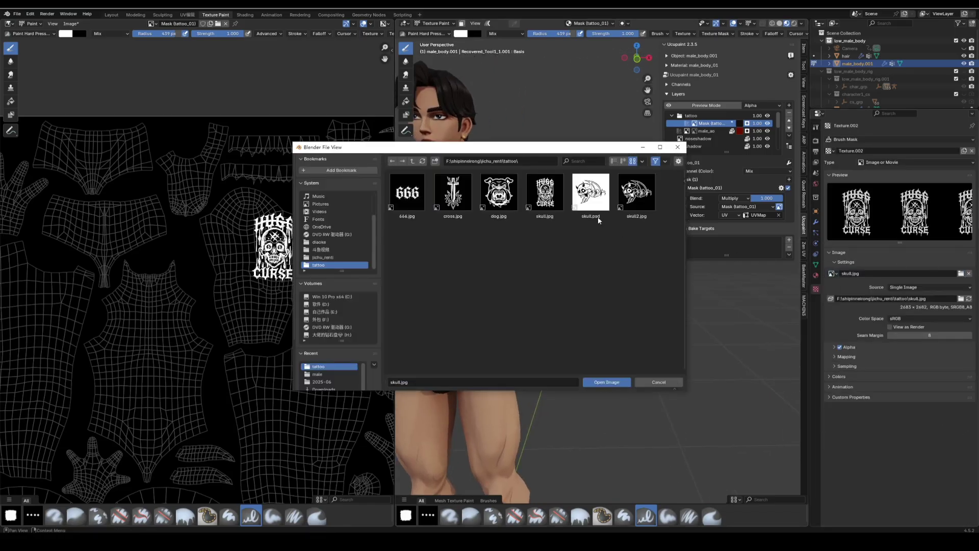
left_click(499, 194)
double_click(500, 194)
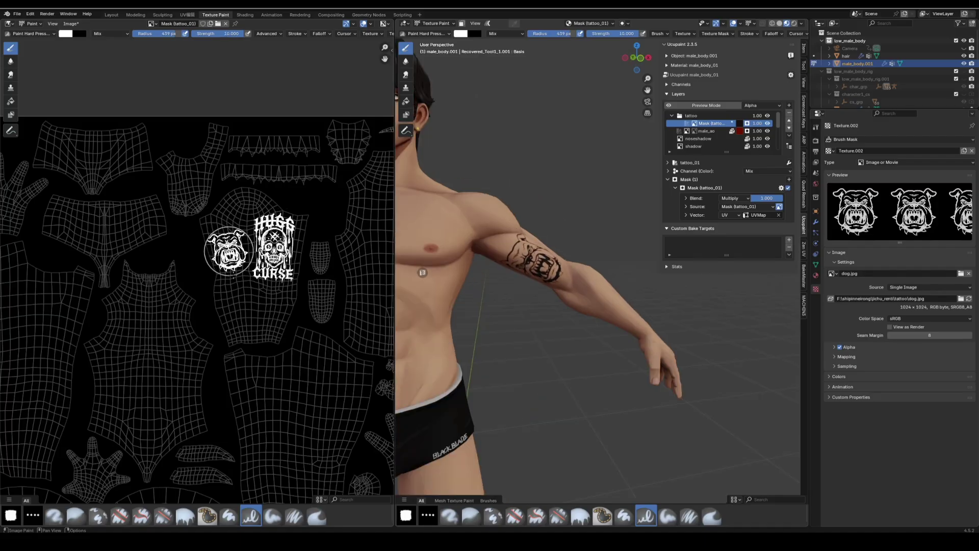
left_click_drag(510, 255, 540, 260)
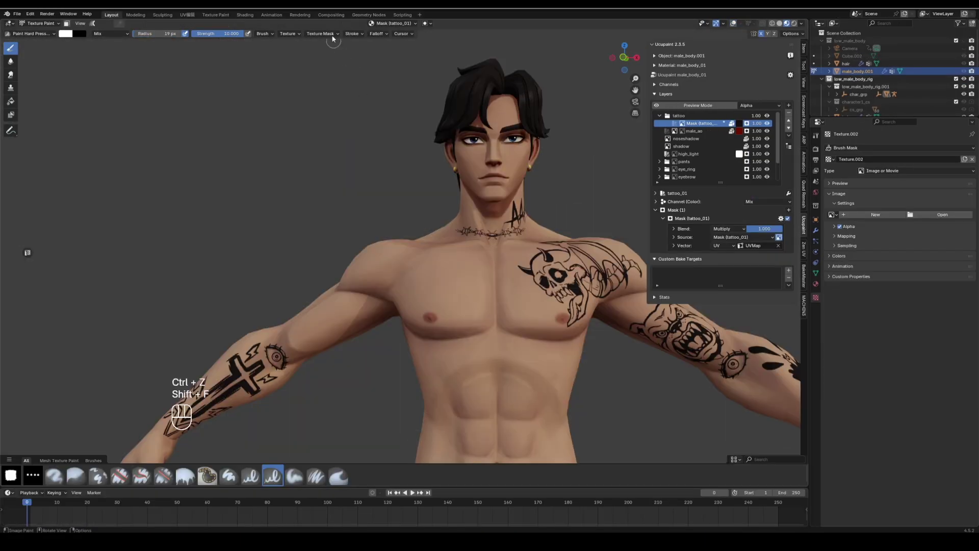
- Remove the image texture from the brush's texture mask
left_click(352, 34)
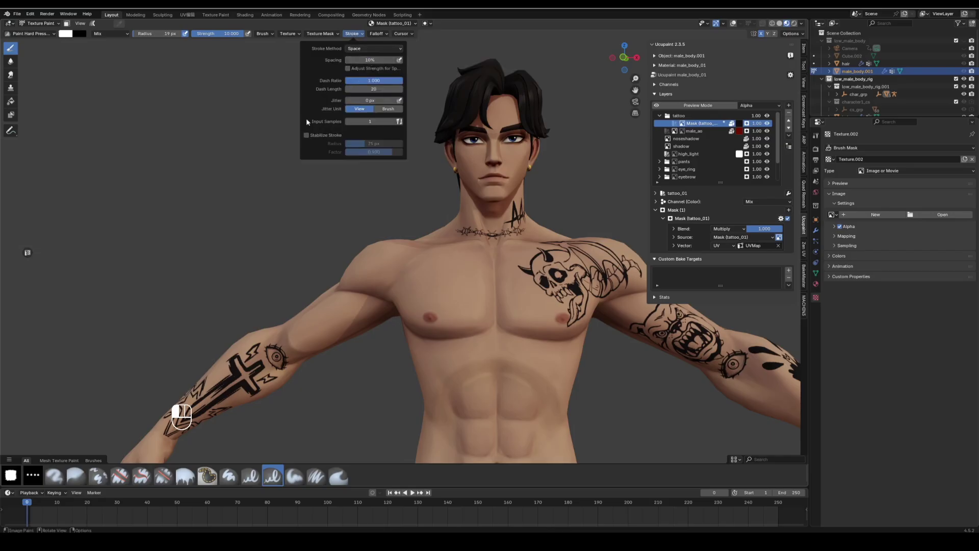
left_click(319, 33)
left_click(350, 48)
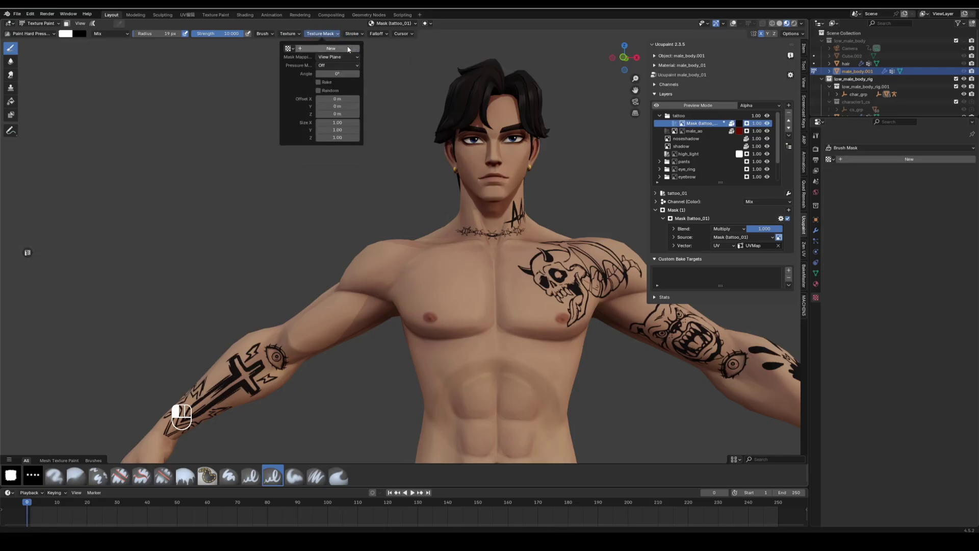
- Paint black spikes on the chest symbol's top, undoing unwanted strokes including a shoulder lightning mark
key("x")
scroll(500, 322, "up", 3)
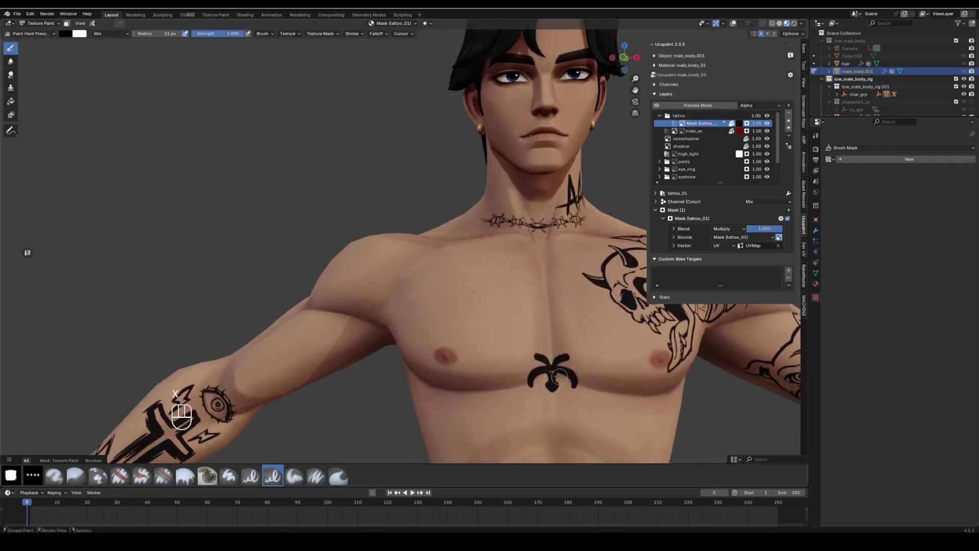
left_click_drag(558, 357, 552, 395)
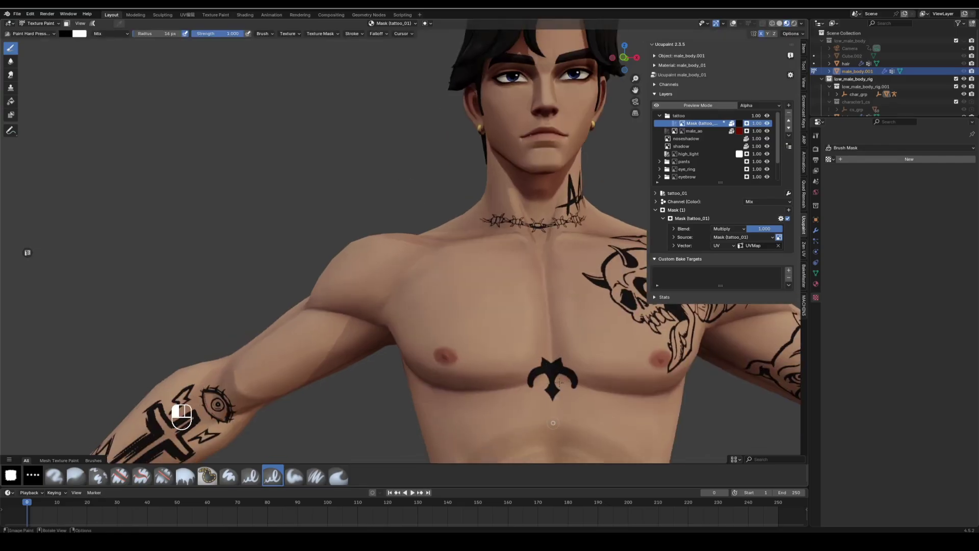
key("x")
scroll(481, 335, "down", 3)
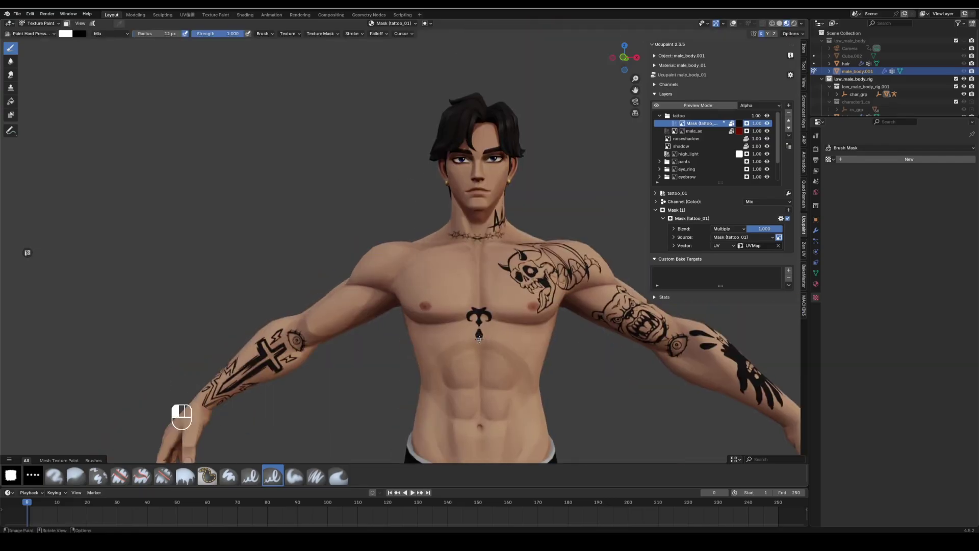
scroll(479, 337, "up", 3)
key("ctrl+z")
key("ctrl+z")
key("x")
scroll(531, 348, "down", 4)
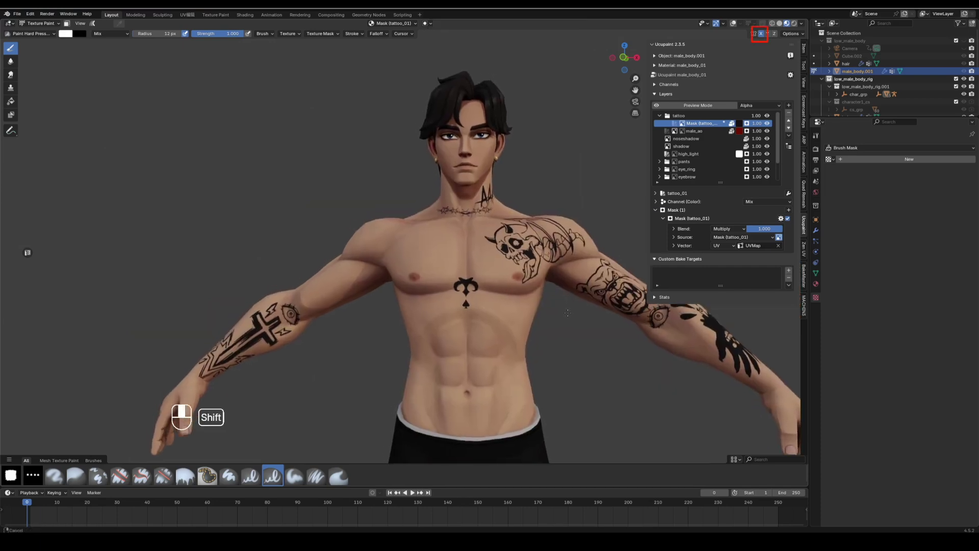
scroll(524, 322, "up", 3)
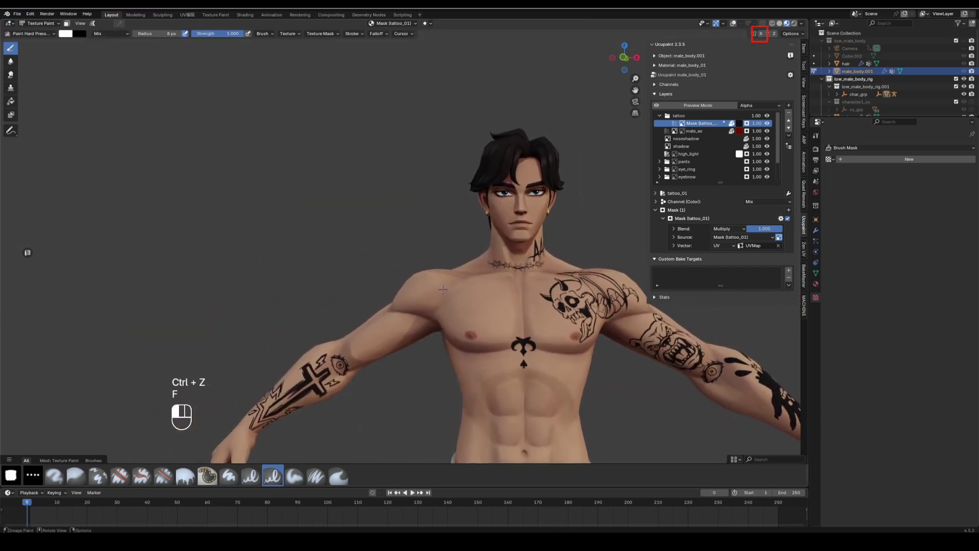
key("ctrl+z")
mouse_move(588, 340)
middle_mouse_down()
mouse_move(448, 280)
mouse_move(459, 277)
middle_mouse_up()
scroll(454, 285, "down", 4)
- Undo recent strokes, paint a white stripe into the tattoo mask, and shrink the brush to 9 px
key("ctrl+z")
key("x")
key("q")
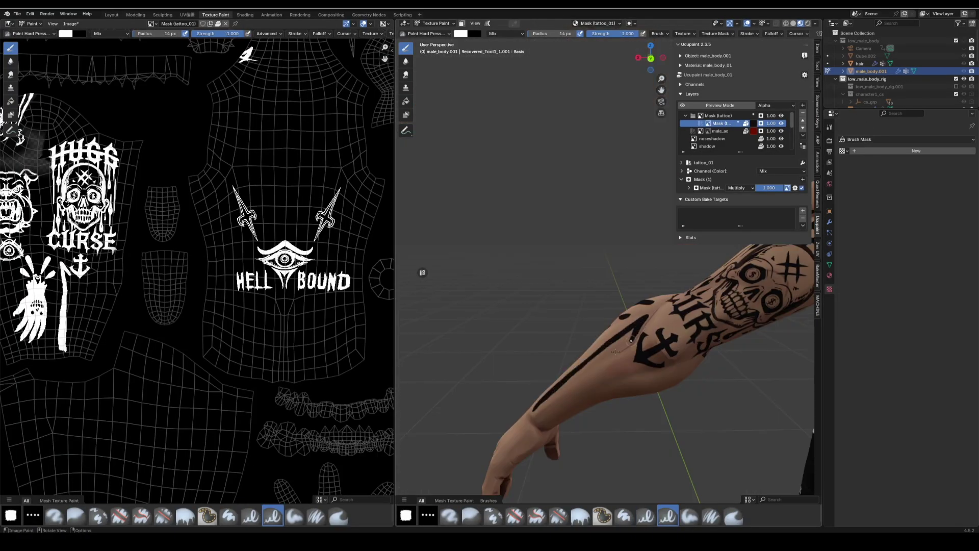
key("x")
mouse_move(533, 427)
middle_mouse_down()
mouse_move(590, 317)
mouse_move(627, 350)
mouse_move(665, 364)
mouse_move(694, 422)
middle_mouse_up()
key("x")
scroll(642, 367, "down", 4)
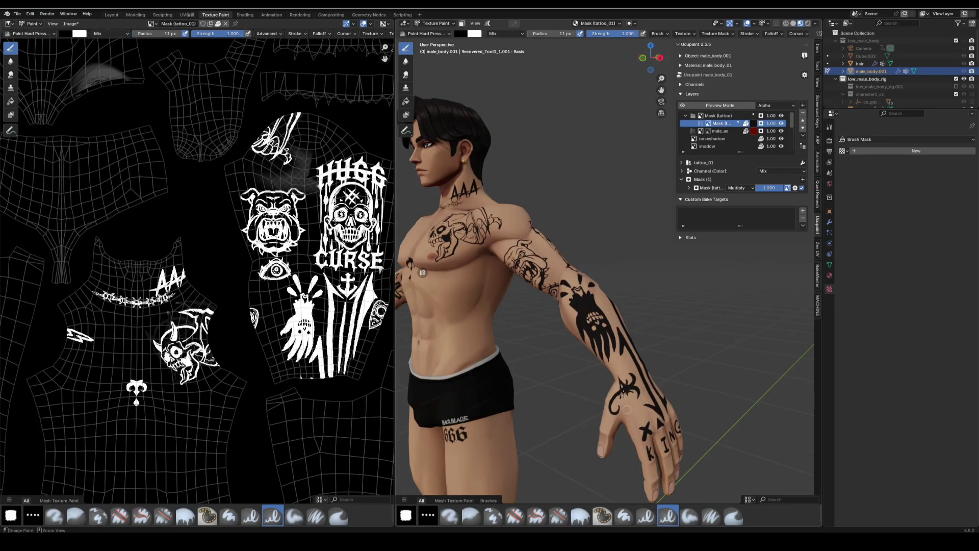
scroll(632, 398, "up", 2)
key("bracketleft")
key("bracketleft")
- Stamp hand, Ouija board and RIP tombstone tattoos along the forearm, adding small dark strokes
middle_click_drag(632, 398, 647, 226)
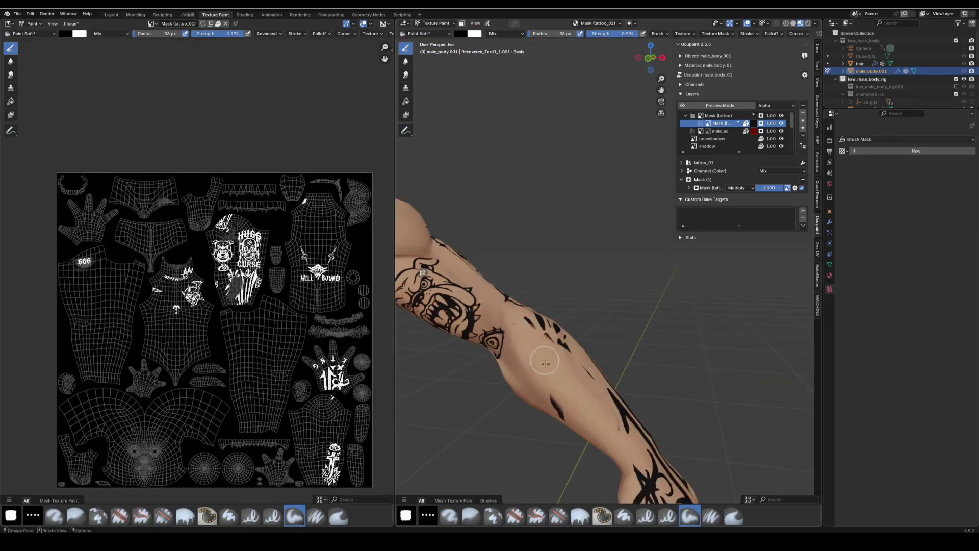
middle_click_drag(545, 333, 679, 309)
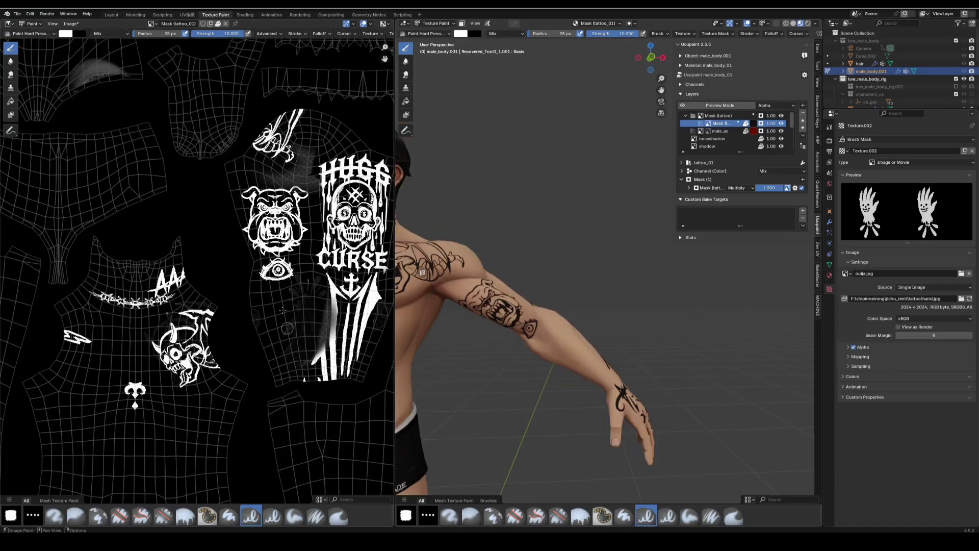
left_click(287, 327)
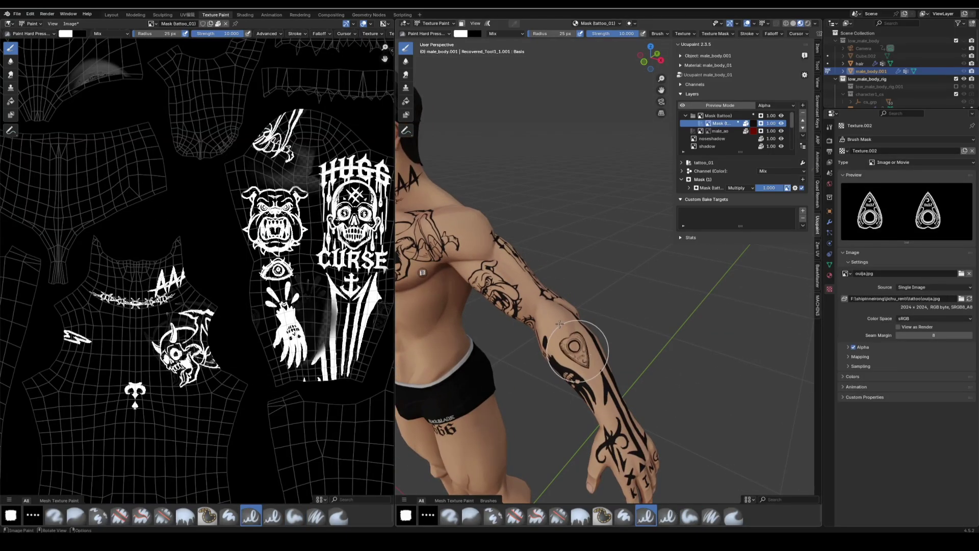
left_click(576, 351)
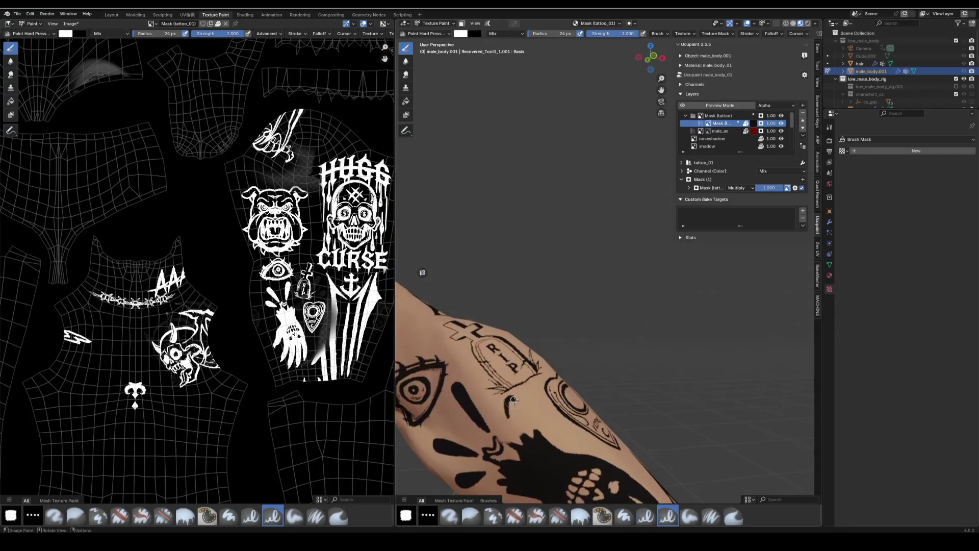
left_click_drag(512, 400, 504, 442)
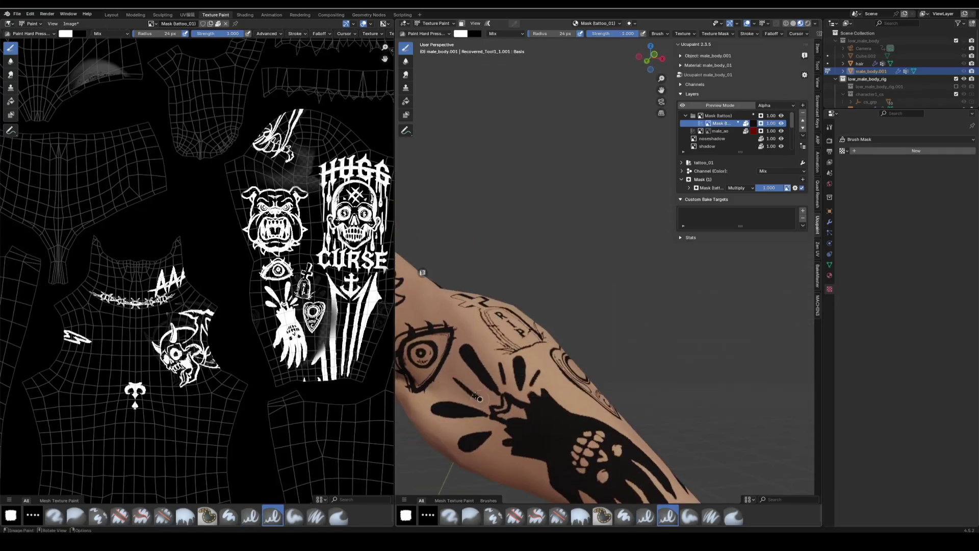
left_click_drag(467, 390, 489, 366)
middle_click_drag(529, 334, 449, 293)
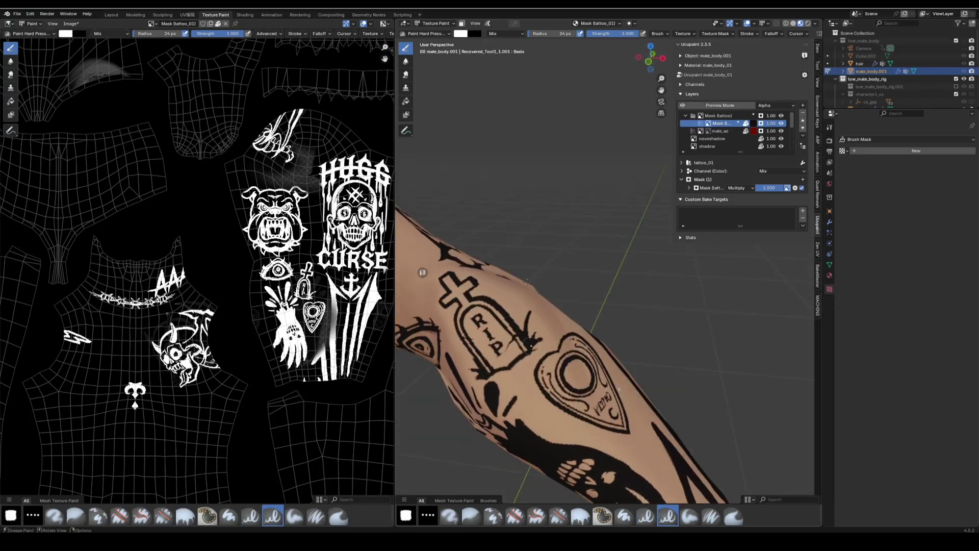
mouse_move(526, 281)
middle_mouse_down()
mouse_move(566, 325)
mouse_move(581, 296)
mouse_move(580, 258)
mouse_move(628, 350)
middle_mouse_up()
- Hand-letter a NO MERCY band around the wrist
key("x")
key("x")
left_click_drag(634, 352, 647, 348)
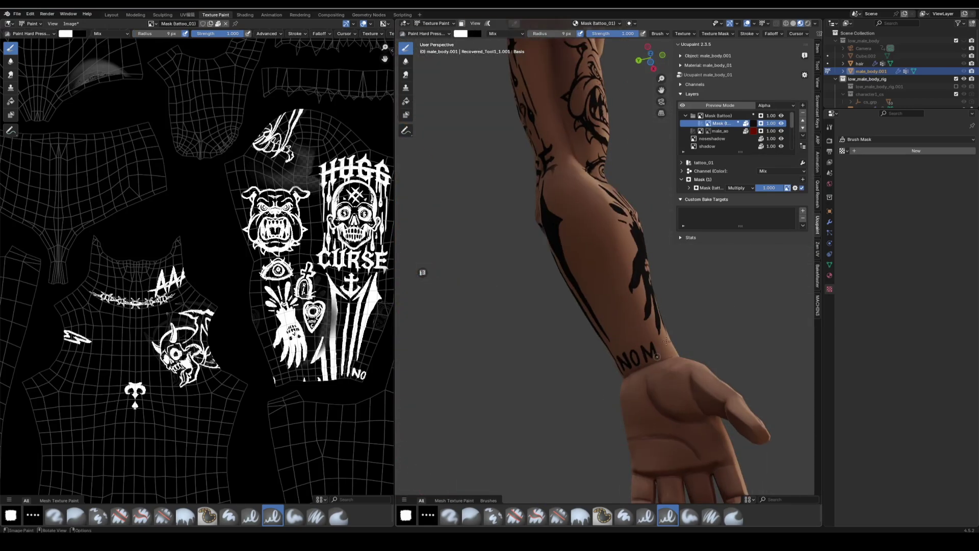
middle_click_drag(647, 348, 663, 339)
left_click_drag(663, 339, 675, 334)
mouse_move(676, 334)
middle_mouse_down()
mouse_move(647, 402)
mouse_move(582, 475)
middle_mouse_up()
key("x")
key("x")
- Touch up short strokes near the skull tattoo, toggling between paint and erase colours
middle_click_drag(668, 337, 658, 327)
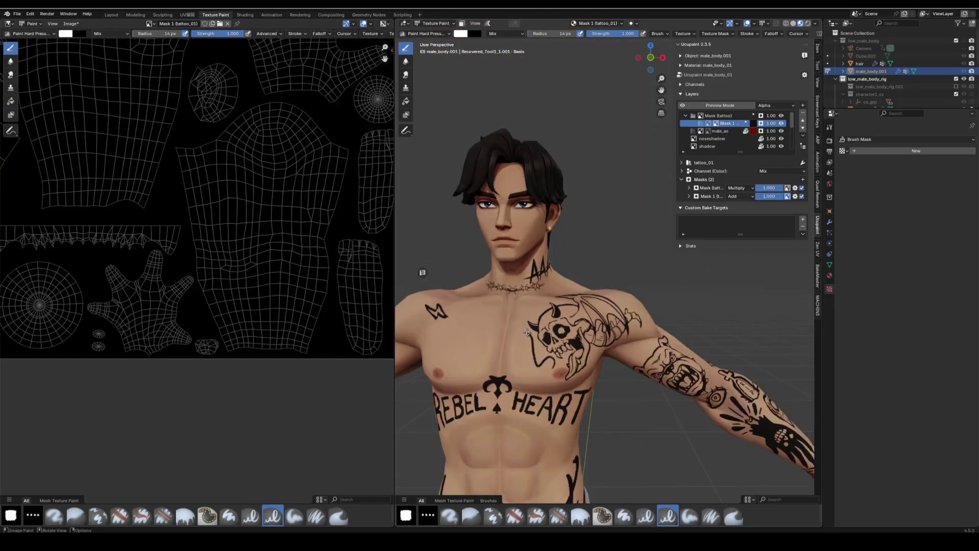
middle_click_drag(527, 332, 532, 307)
left_click_drag(533, 307, 547, 279)
key("x")
mouse_move(547, 279)
middle_mouse_down()
mouse_move(588, 229)
mouse_move(587, 281)
mouse_move(594, 132)
mouse_move(614, 293)
mouse_move(634, 310)
mouse_move(540, 386)
mouse_move(589, 398)
mouse_move(624, 392)
mouse_move(577, 388)
mouse_move(530, 331)
middle_mouse_up()
key("x")
- Paint the dark neck marks, leaf shapes and a cross below the neck chevron, undoing stray strokes
scroll(576, 388, "up", 5)
key("x")
scroll(516, 312, "up", 3)
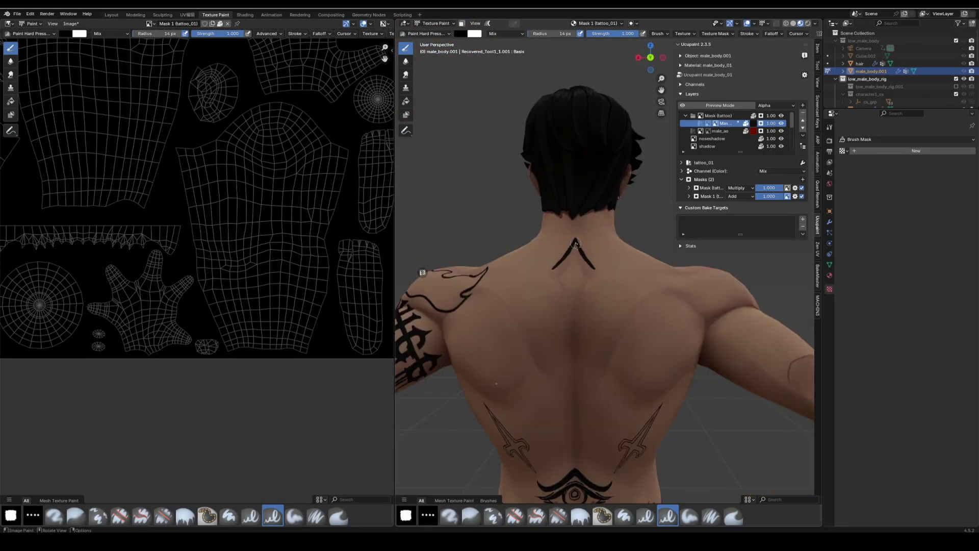
key("x")
scroll(581, 230, "up", 2)
left_click_drag(555, 187, 559, 205)
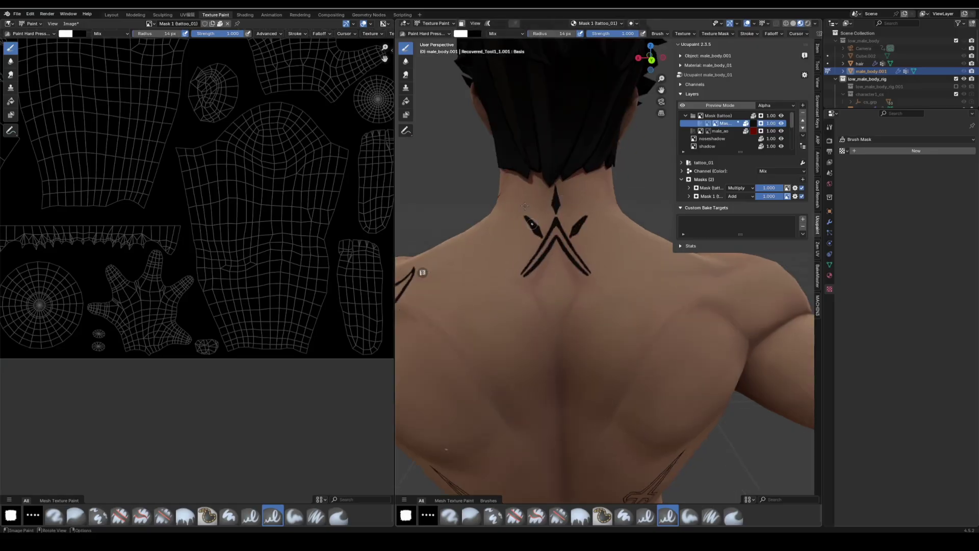
left_click_drag(557, 250, 556, 299)
left_click_drag(581, 274, 559, 276)
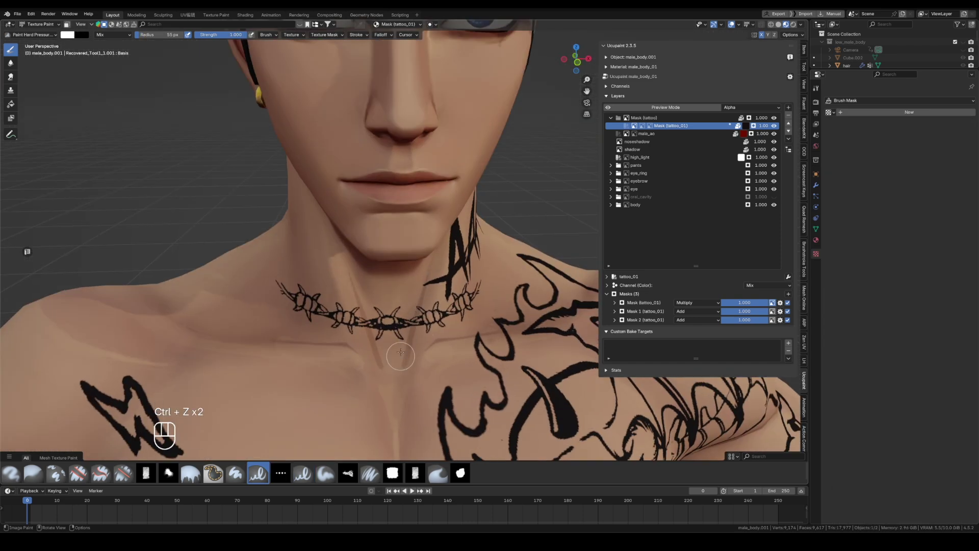
key("ctrl+z")
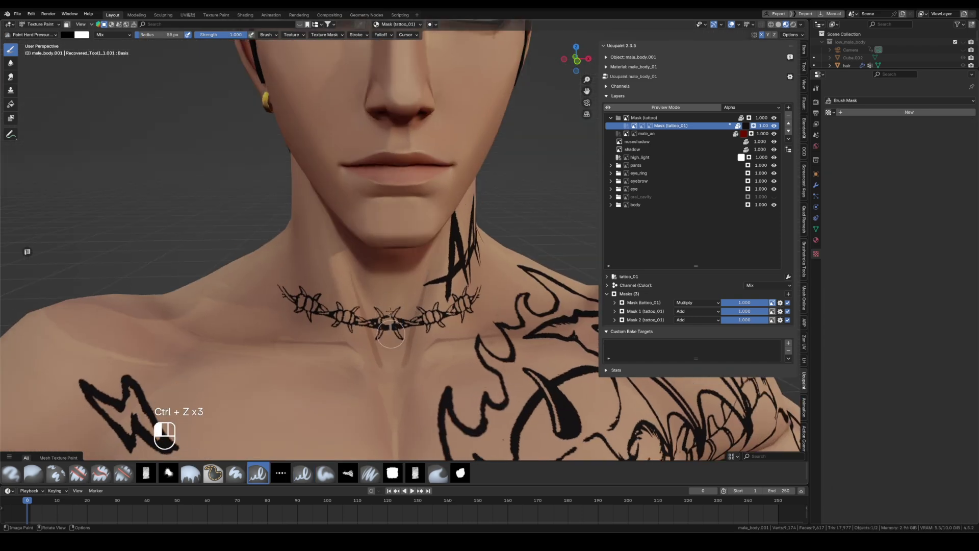
- Repaint and darken the barbed-wire choker, undoing unwanted strokes
middle_click_drag(401, 356, 476, 305)
key("ctrl+z")
middle_click_drag(336, 318, 405, 321)
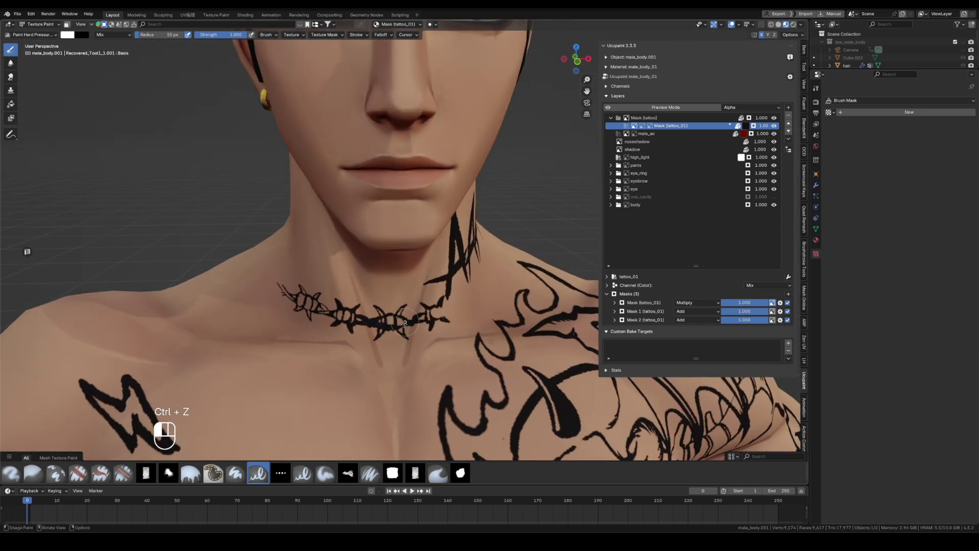
key("x")
left_click_drag(331, 312, 309, 319)
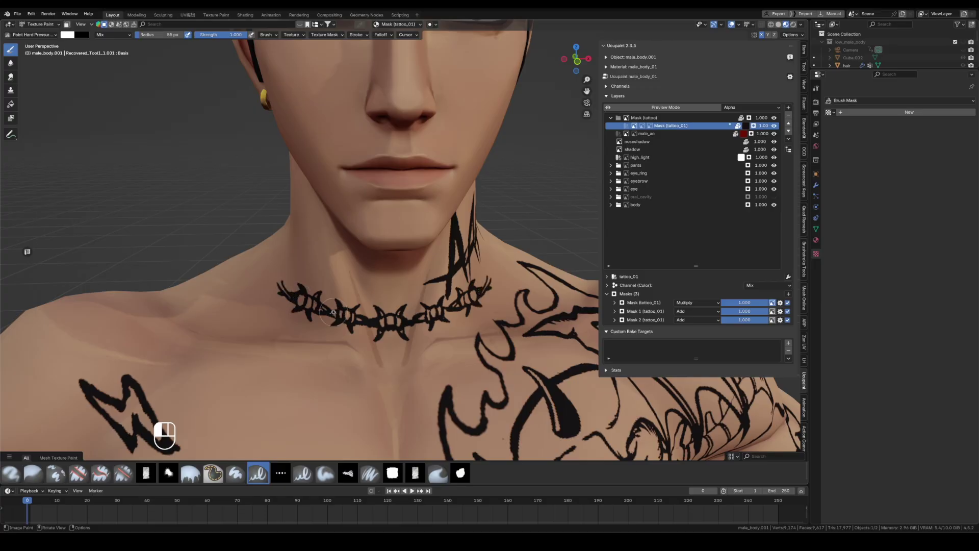
key("ctrl+z")
key("ctrl+z")
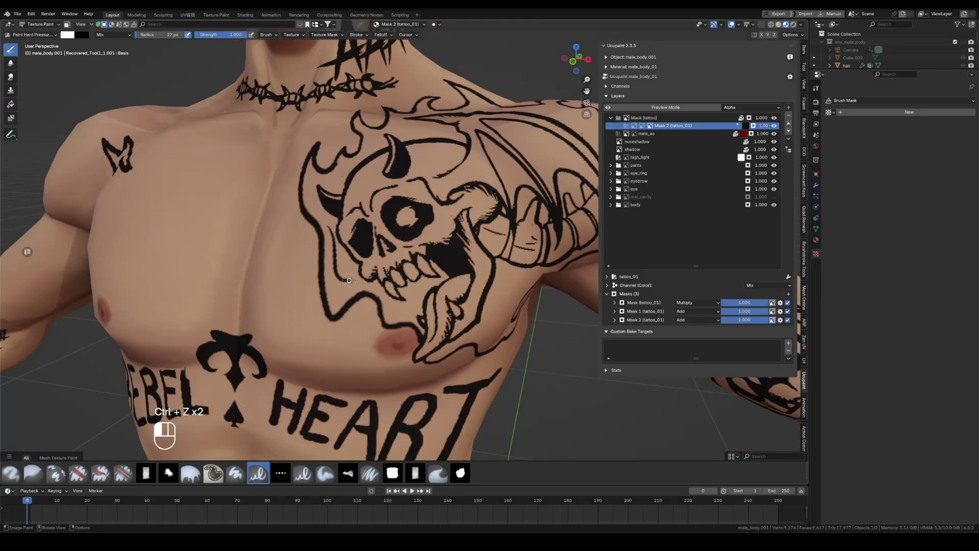
middle_click_drag(586, 336, 257, 359)
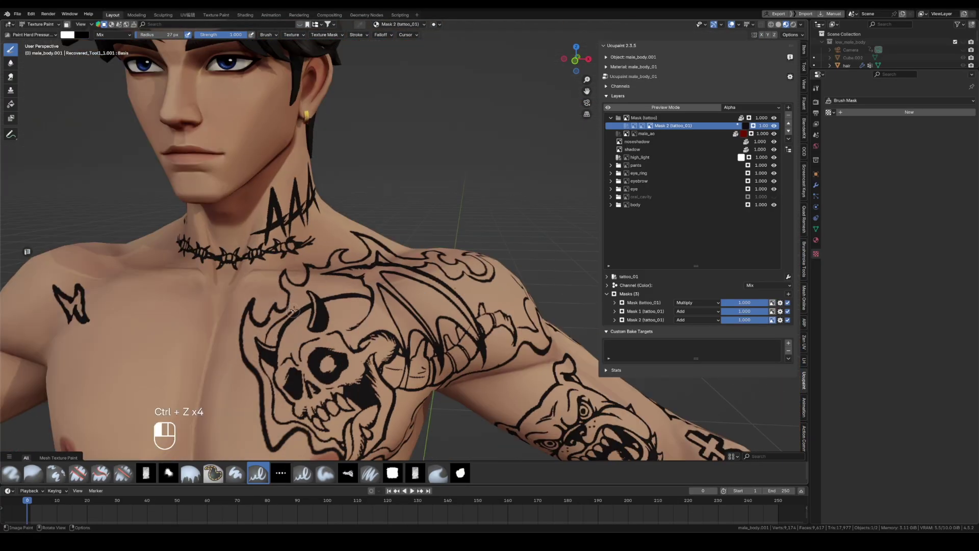
- Clean up the shoulder tattoo strokes, enlarging the brush and toggling paint and erase
key("ctrl+z")
middle_click_drag(294, 310, 468, 368)
key("x")
key("x")
key("x")
key("x")
key("x")
key("x")
key("x")
key("ctrl+z")
key("ctrl+z")
key("x")
key("bracketright")
key("bracketright")
key("bracketright")
key("bracketright")
key("bracketright")
key("ctrl+z")
key("x")
key("ctrl+z")
key("ctrl+z")
key("x")
- Fix the front chest tattoo line-art, undoing stray erasing on the HEART lettering
key("x")
key("x")
key("x")
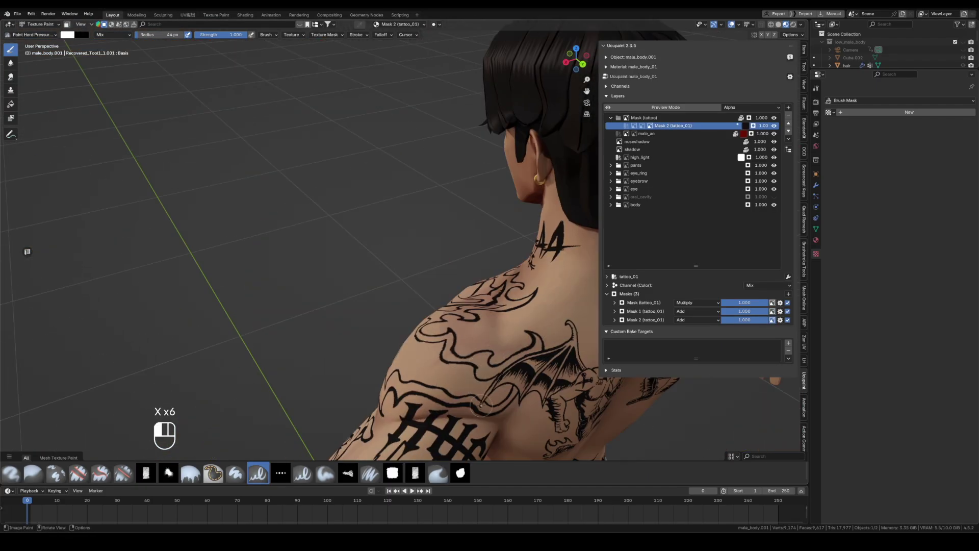
middle_click_drag(481, 405, 509, 364)
key("x")
key("x")
key("ctrl+z")
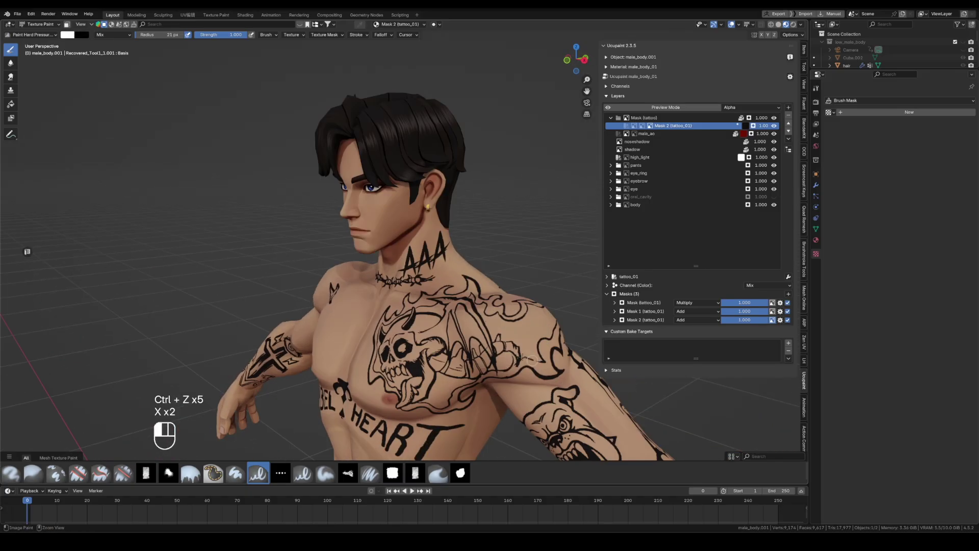
middle_click_drag(458, 326, 503, 335)
key("ctrl+z")
scroll(480, 331, "down", 4)
scroll(489, 337, "up", 4)
key("x")
key("x")
key("x")
key("ctrl+z")
scroll(495, 341, "up", 2)
key("x")
key("x")
scroll(504, 332, "up", 3)
scroll(503, 332, "down", 6)
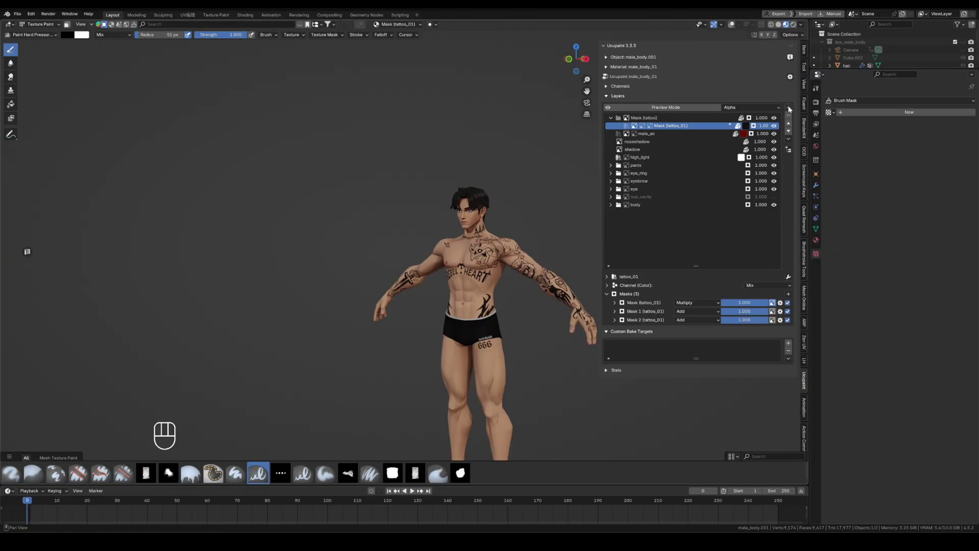
- Add a dark red Solid Color 7 layer with its own new image mask
left_click(788, 108)
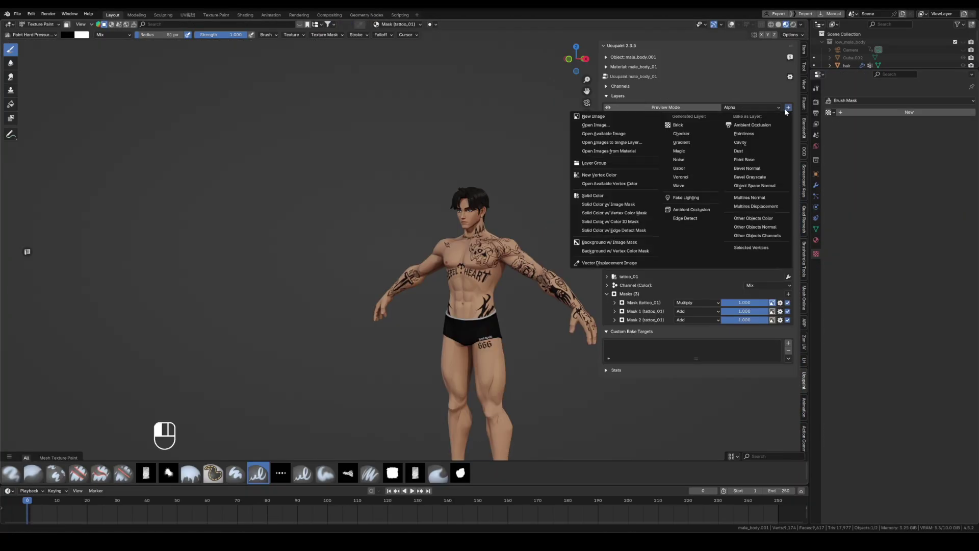
left_click(606, 197)
left_click(620, 220)
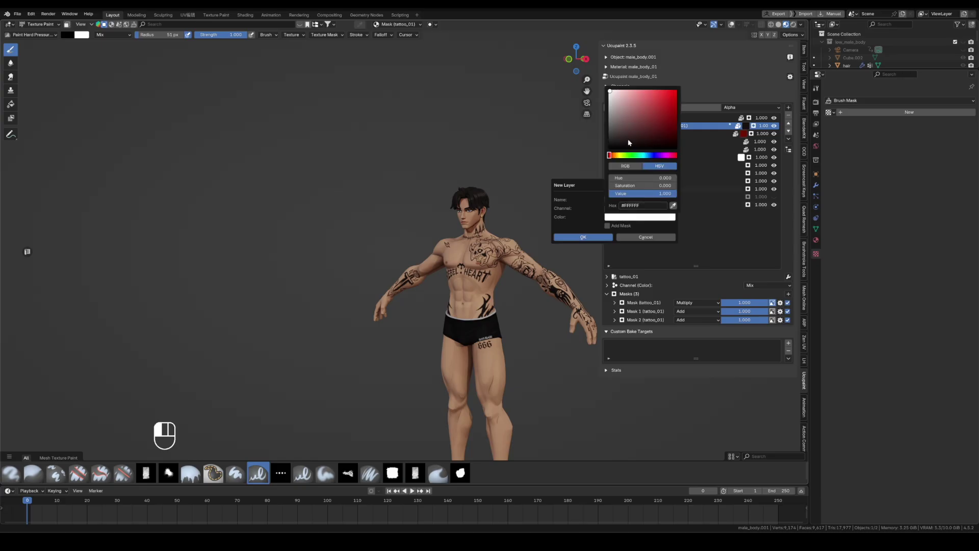
left_click_drag(631, 140, 658, 115)
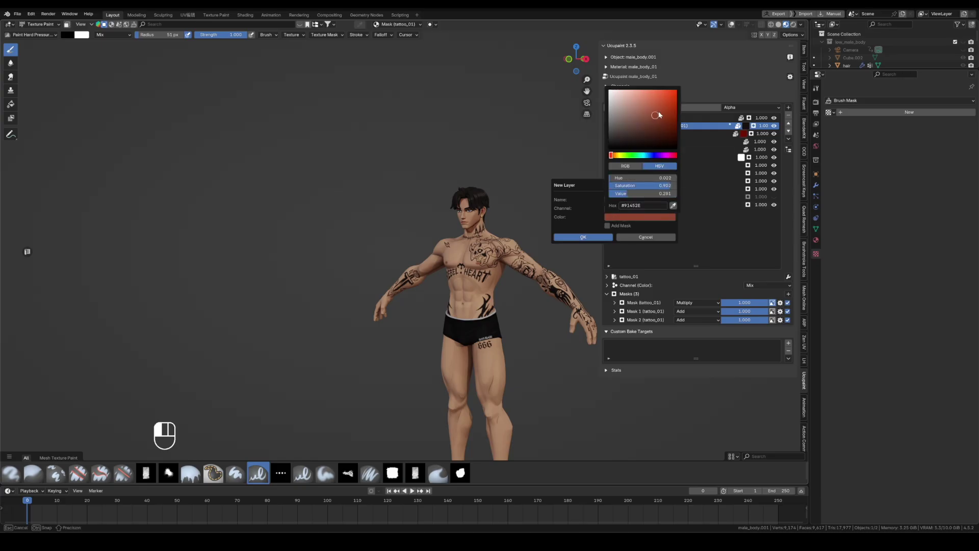
left_click(612, 157)
left_click(582, 237)
left_click(789, 294)
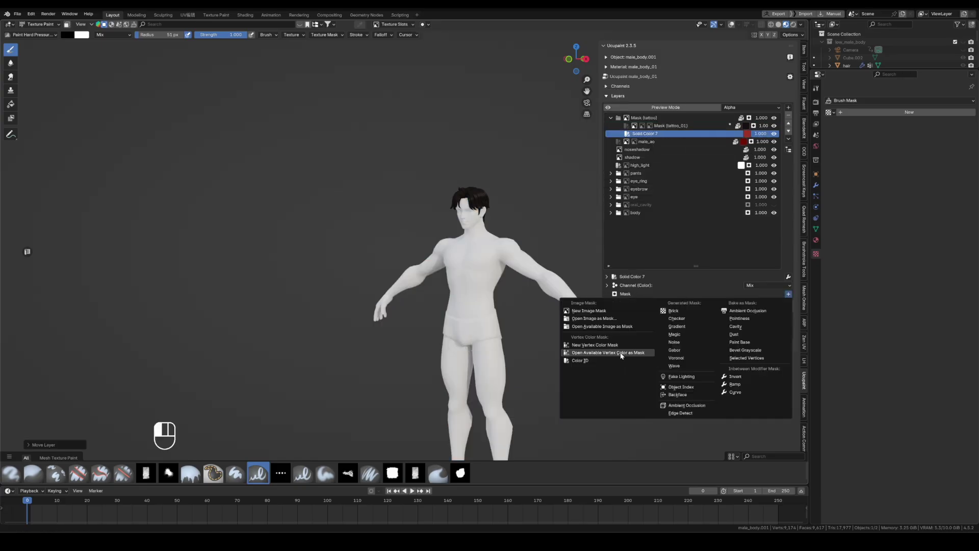
left_click(614, 311)
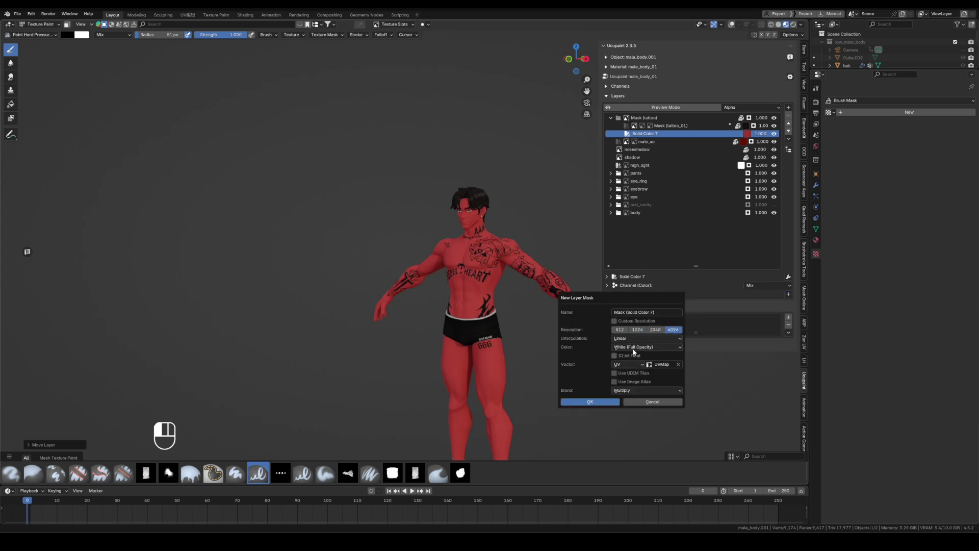
left_click(590, 402)
- Paint red fills into the chest skull, shoulder flames and forearm dagger tattoos, undoing stray strokes
left_click(744, 133)
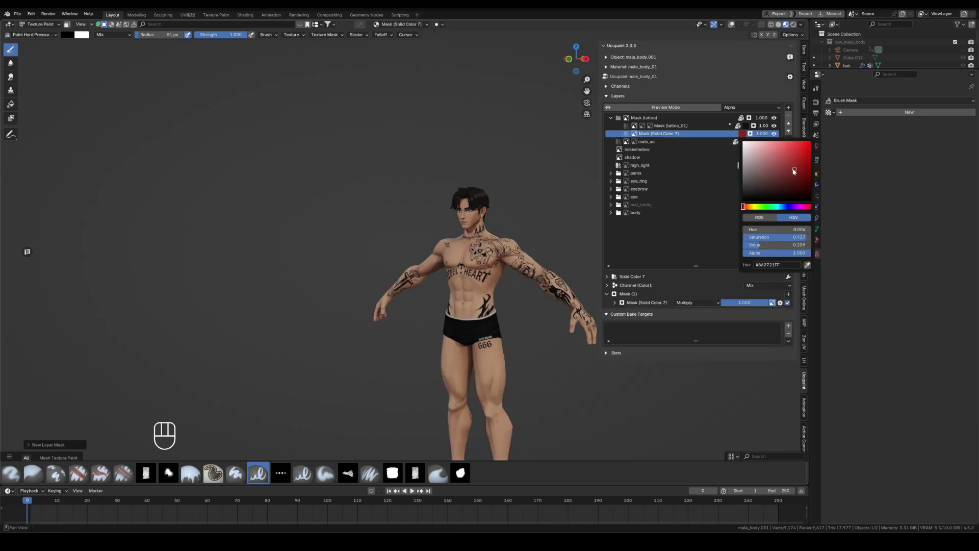
scroll(408, 306, "up", 8)
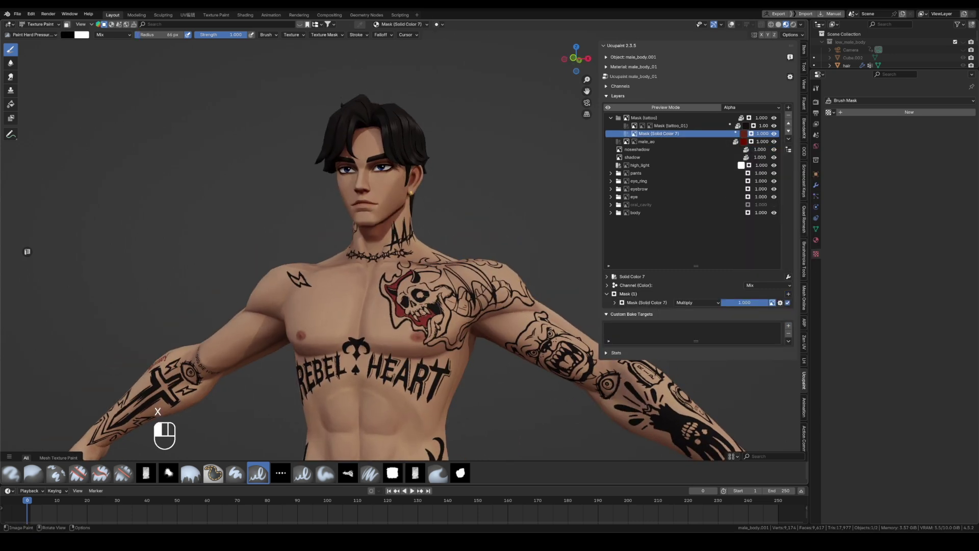
key("x")
mouse_move(459, 325)
middle_mouse_down()
mouse_move(365, 291)
mouse_move(470, 368)
mouse_move(477, 297)
middle_mouse_up()
key("x")
key("x")
middle_click_drag(529, 335, 587, 321)
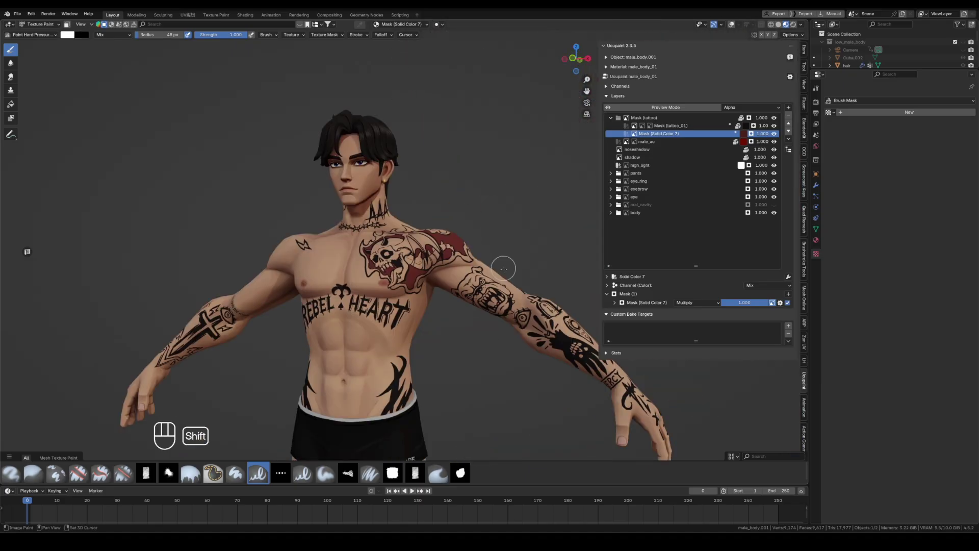
key("ctrl+z")
key("ctrl+z")
key("ctrl+z")
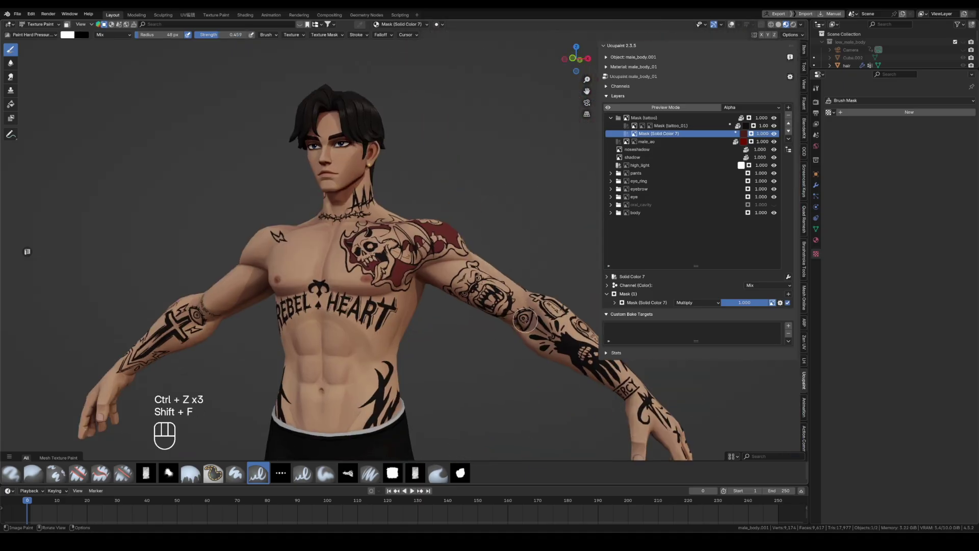
key("bracketleft")
key("bracketleft")
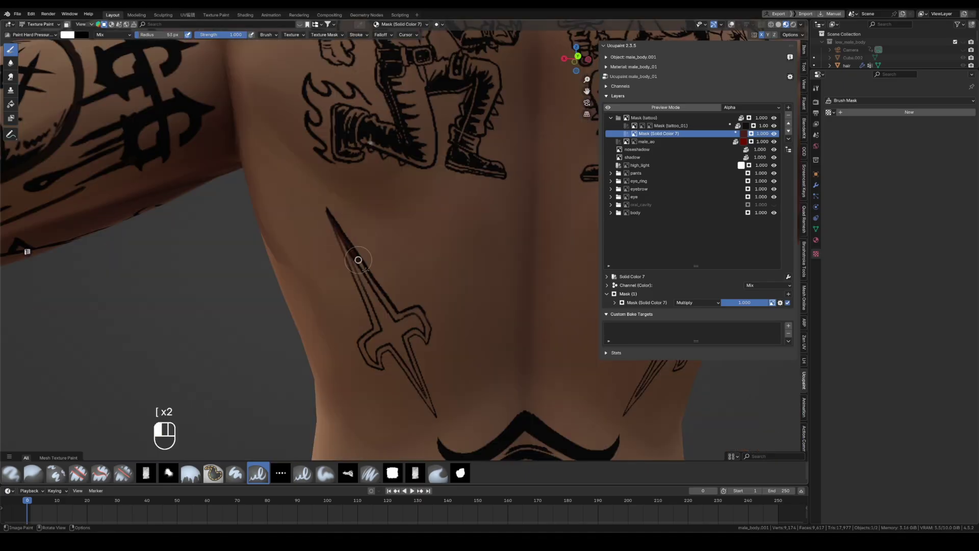
key("x")
key("x")
key("x")
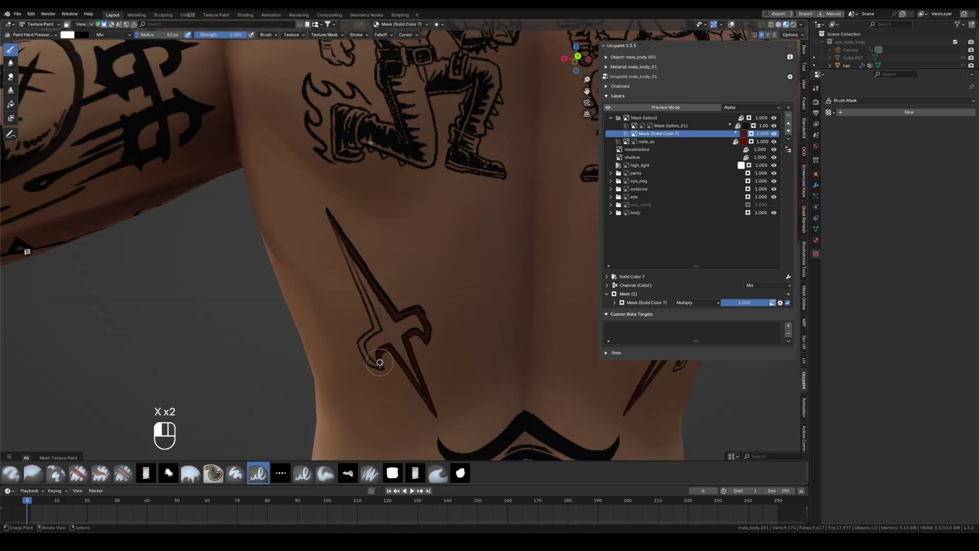
key("ctrl+z")
key("x")
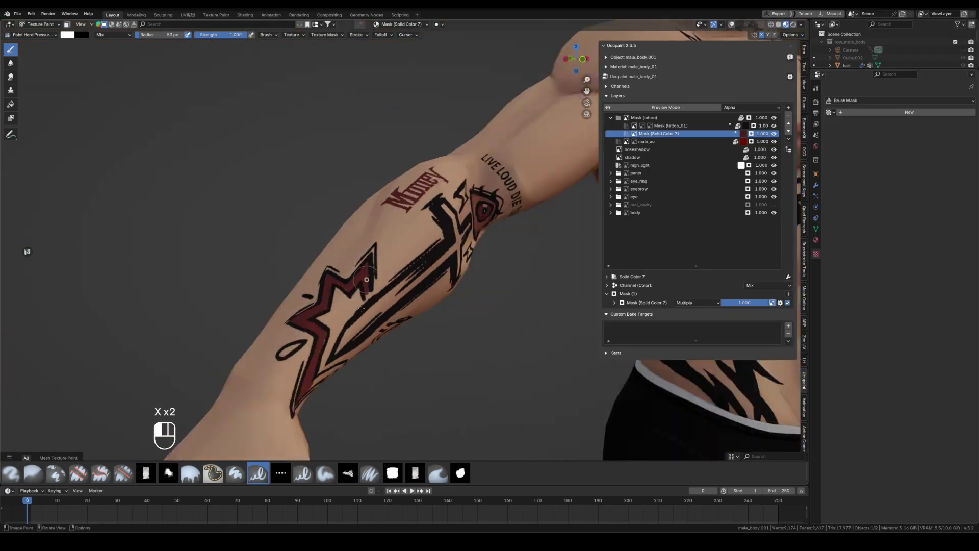
key("x")
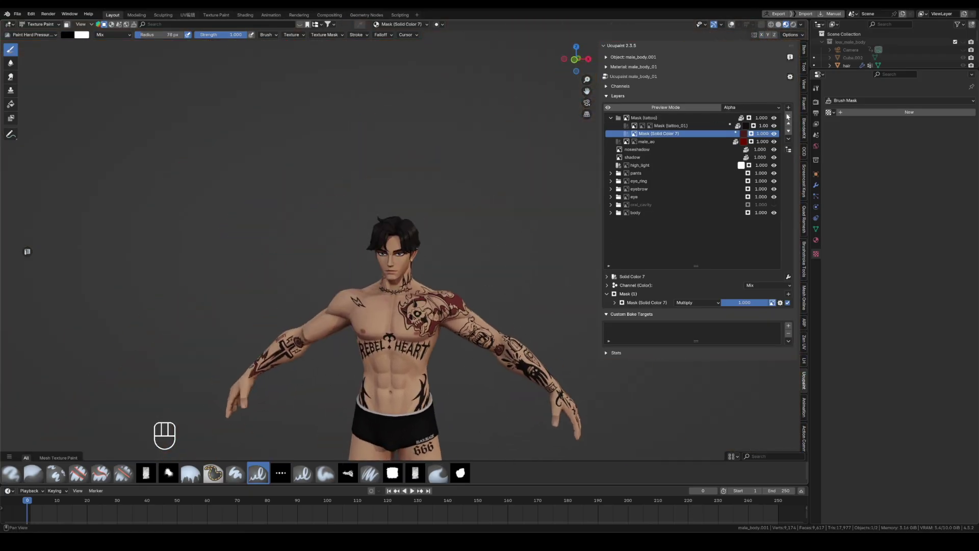
- Add another red solid-colour layer, Solid Color 8
left_click(789, 108)
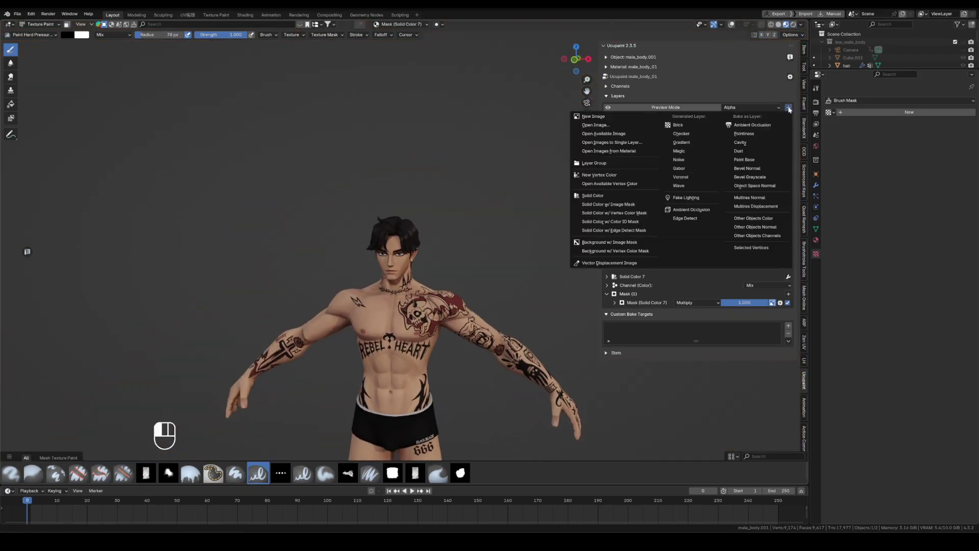
left_click(612, 197)
left_click(646, 217)
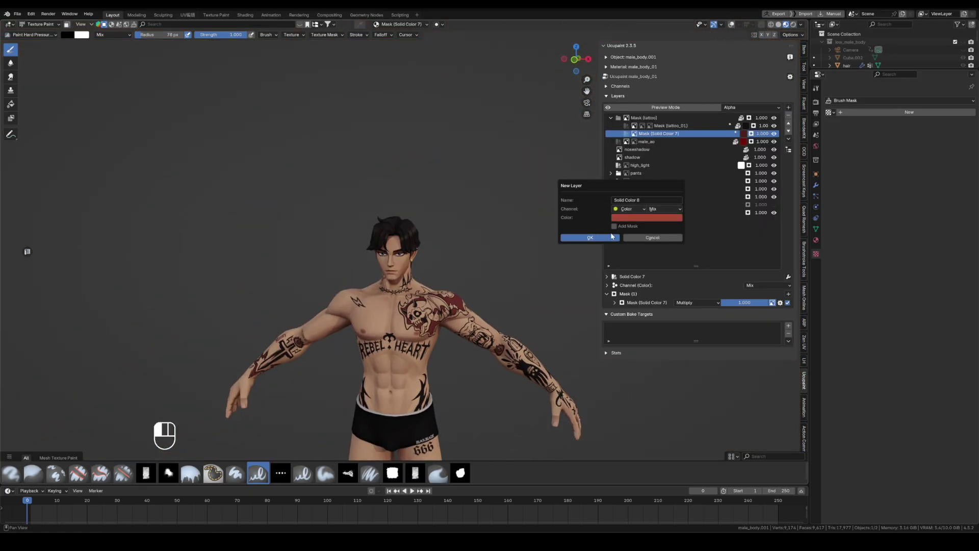
left_click(590, 237)
- Give Solid Color 8 a Black (Full Transparency) image mask and paint flames on the back shoulder
left_click(789, 294)
left_click(589, 310)
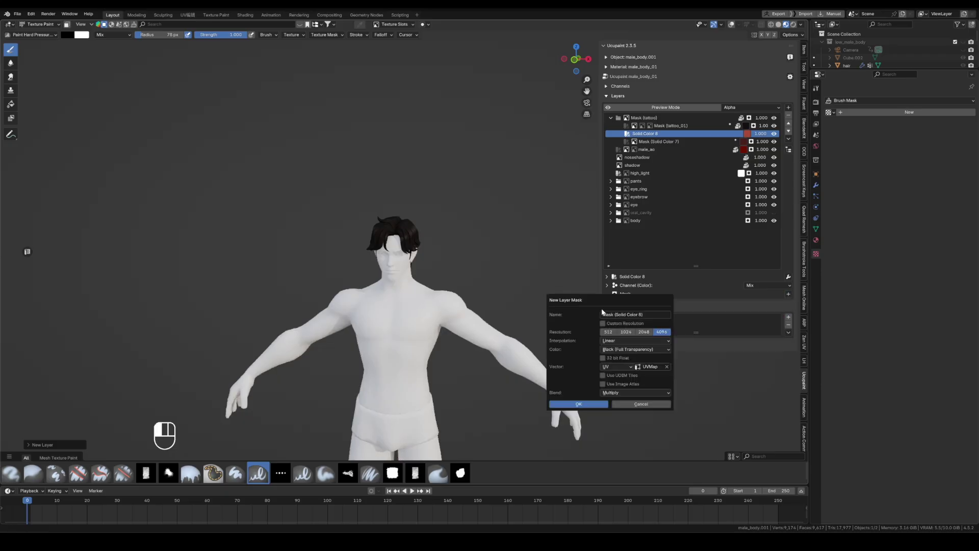
left_click(574, 401)
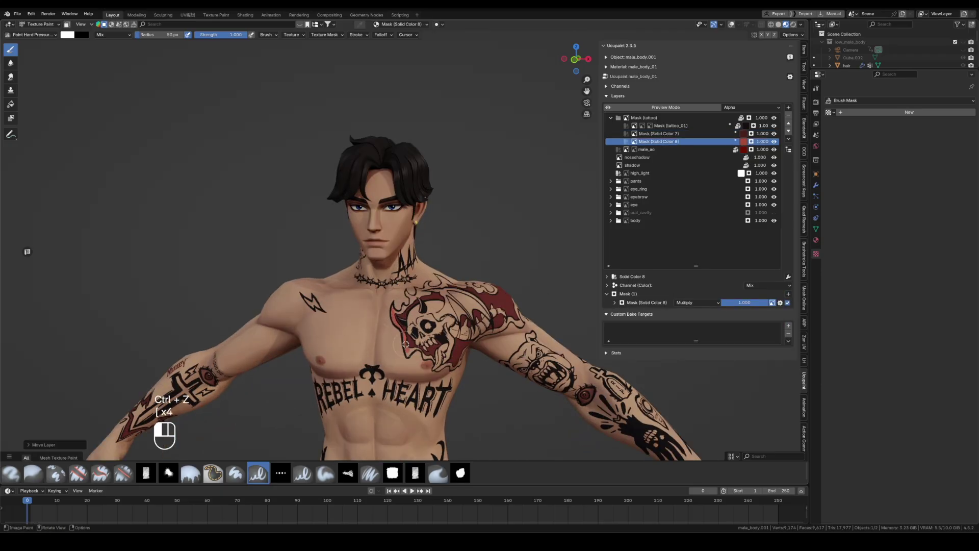
left_click(743, 141)
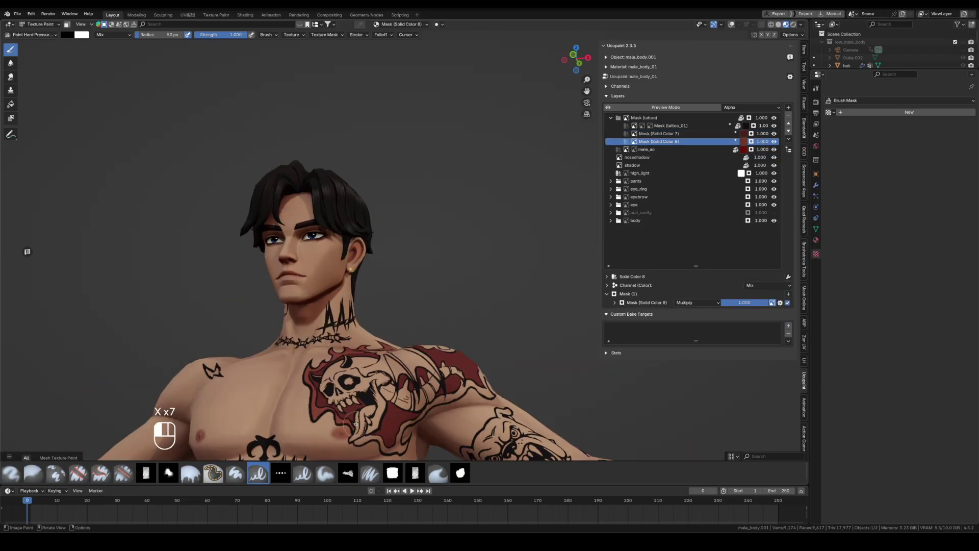
middle_click_drag(357, 306, 389, 194)
middle_click_drag(427, 223, 273, 312)
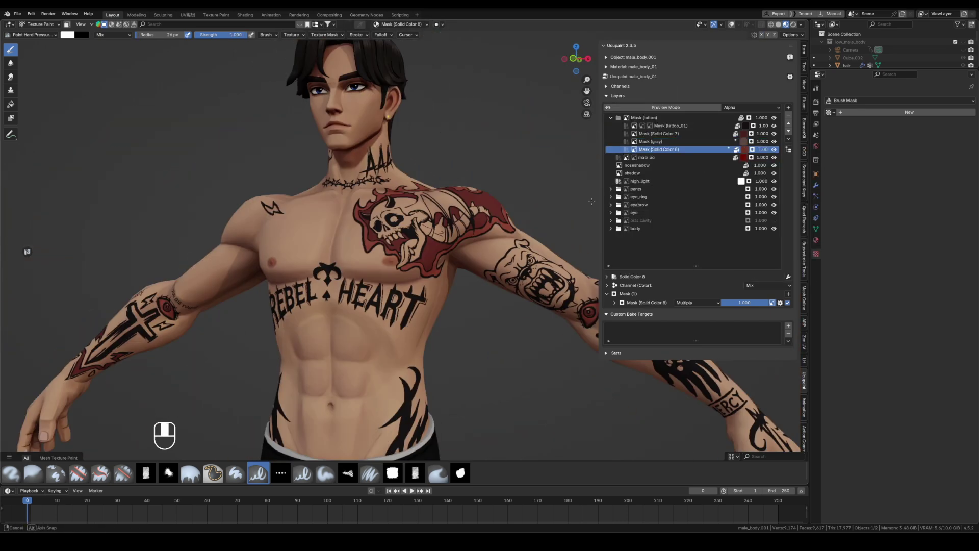
- Darken the Solid Color 8 red and undo stray strokes on the shoulder skull line-art
left_click(744, 149)
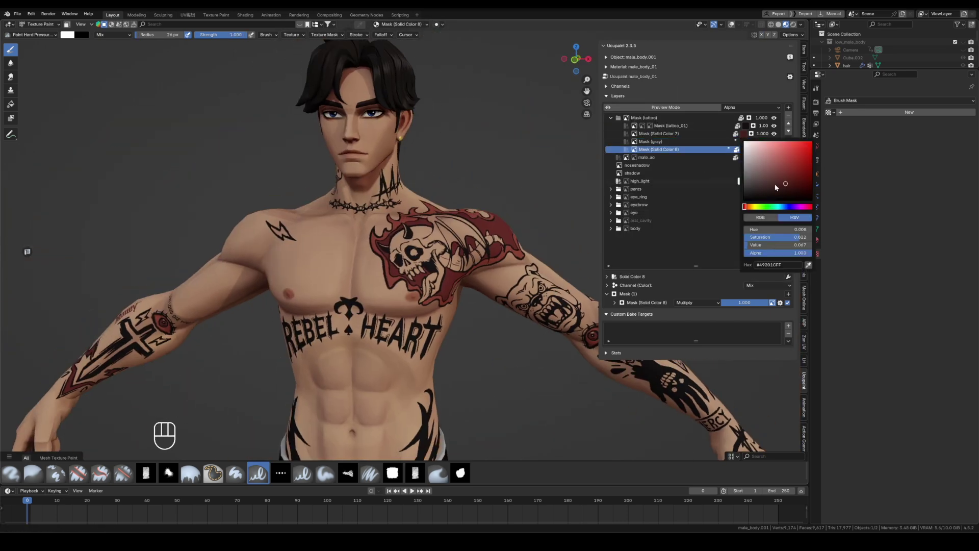
key("ctrl+z")
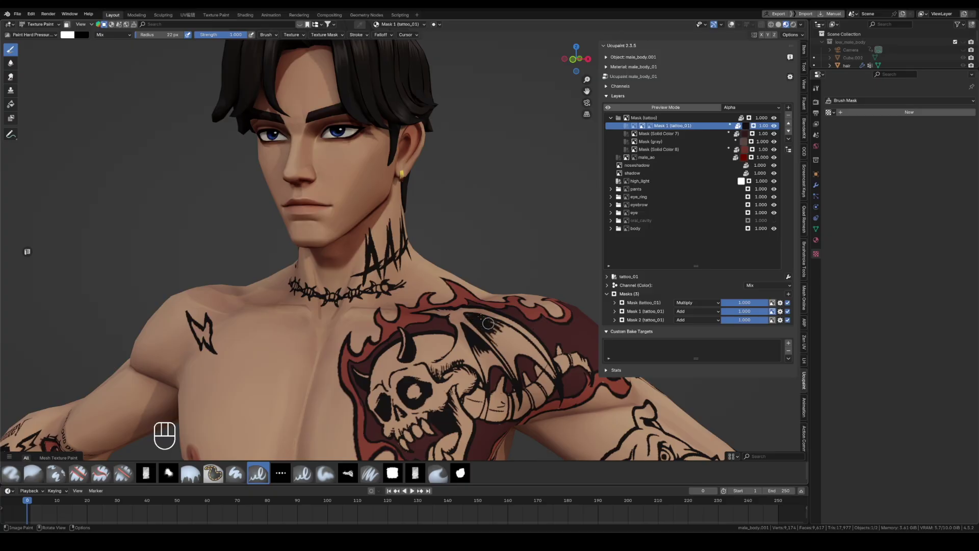
key("ctrl+z")
key("ctrl+z")
middle_click_drag(437, 357, 492, 364)
key("ctrl+z")
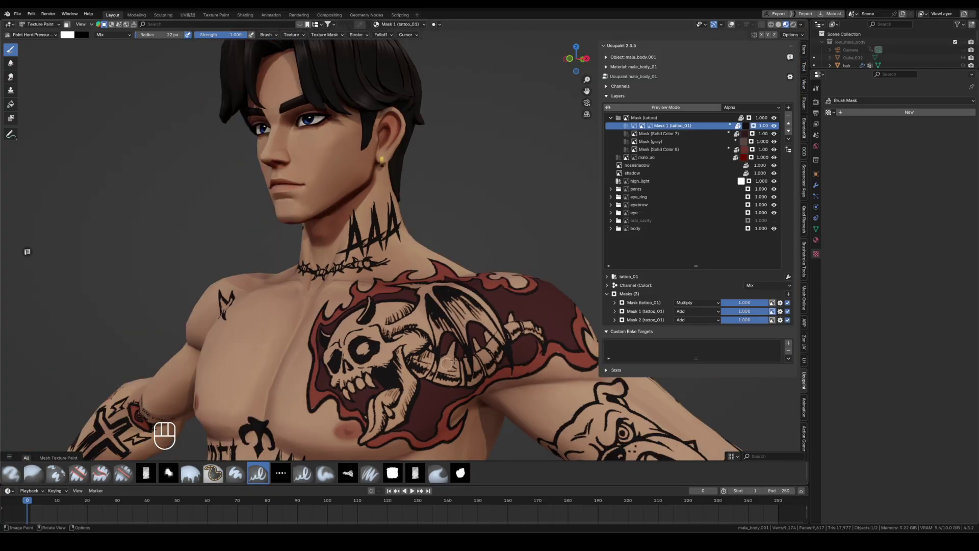
middle_click_drag(530, 310, 459, 326)
key("ctrl+z")
key("ctrl+z")
scroll(459, 327, "down", 3)
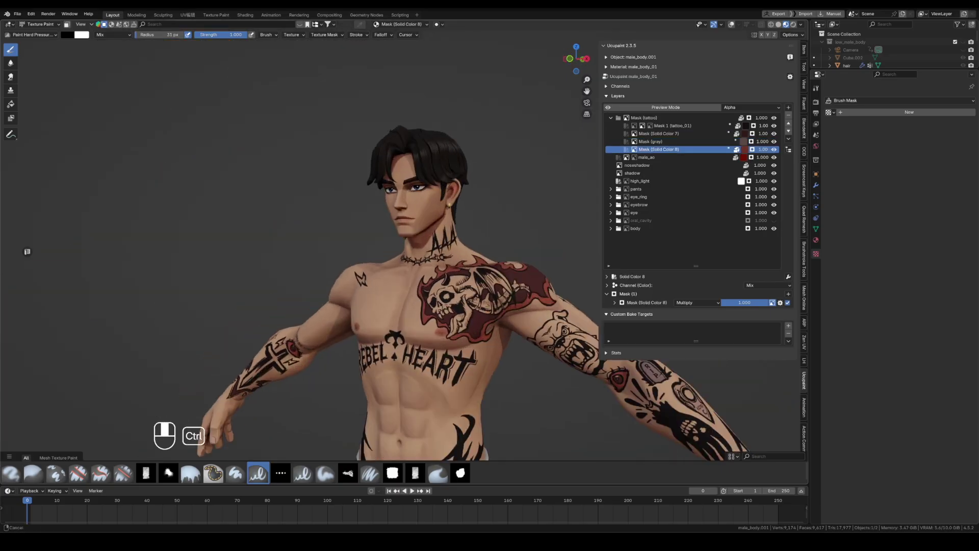
scroll(429, 330, "up", 3)
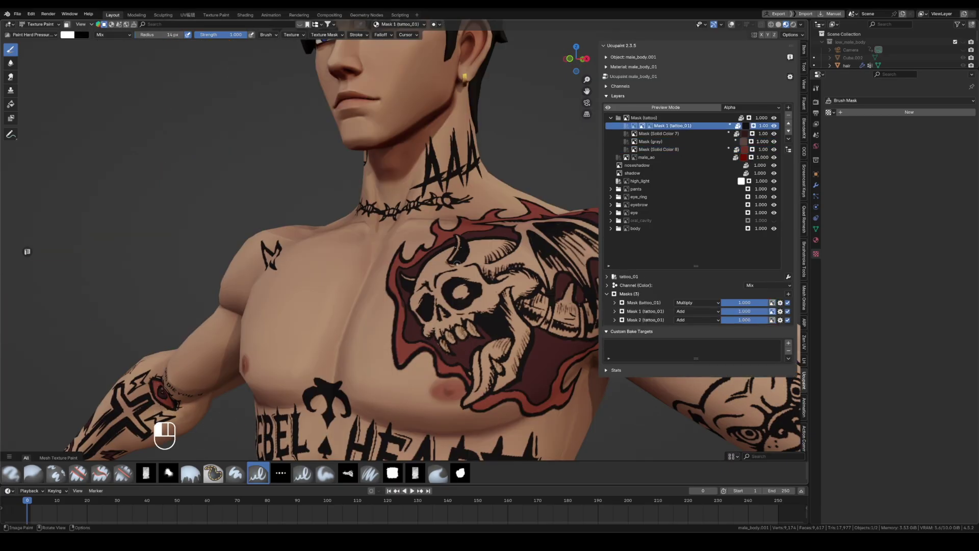
key("ctrl+z")
scroll(457, 263, "down", 3)
mouse_move(457, 263)
middle_mouse_down()
mouse_move(428, 306)
mouse_move(440, 335)
middle_mouse_up()
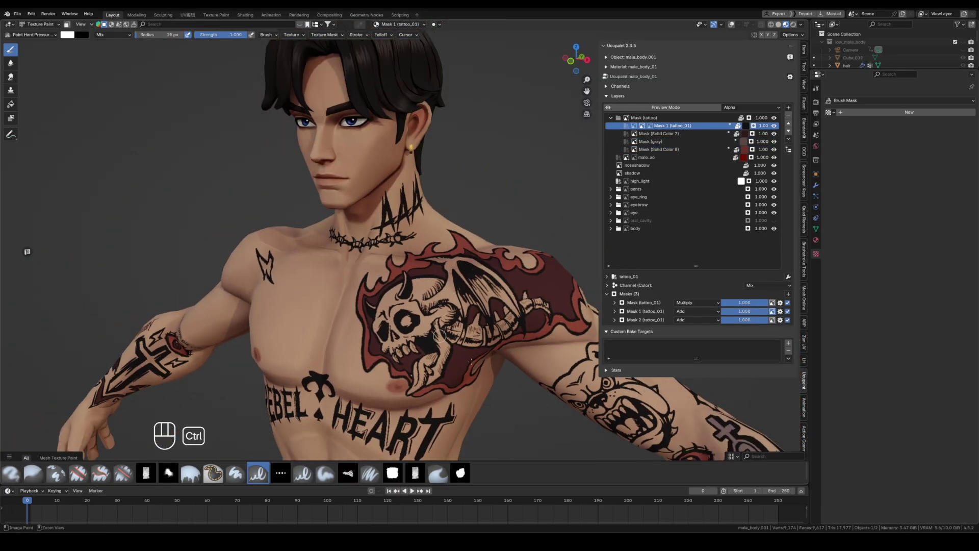
- Create a gray layer and set its colour channel blend mode to Multiply
key("ctrl+z")
key("ctrl+z")
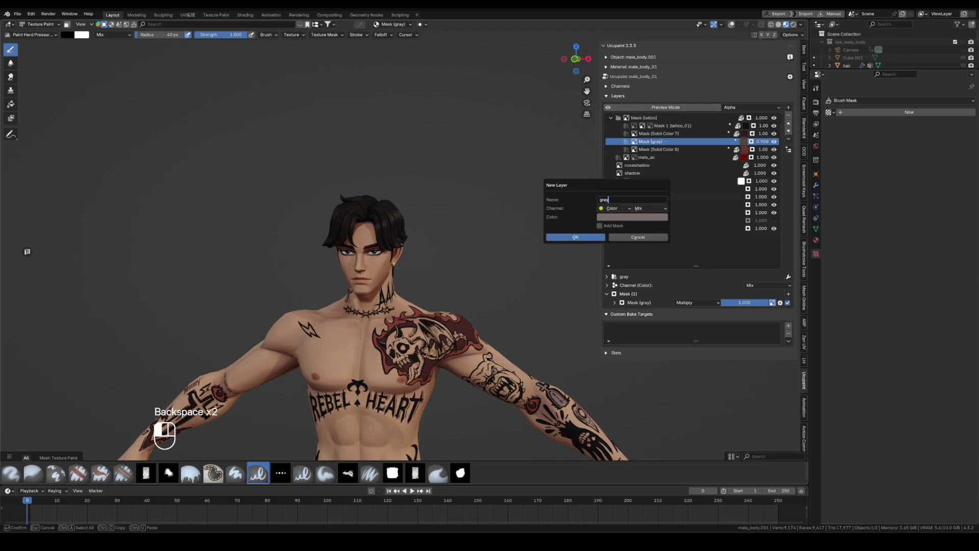
left_click(632, 216)
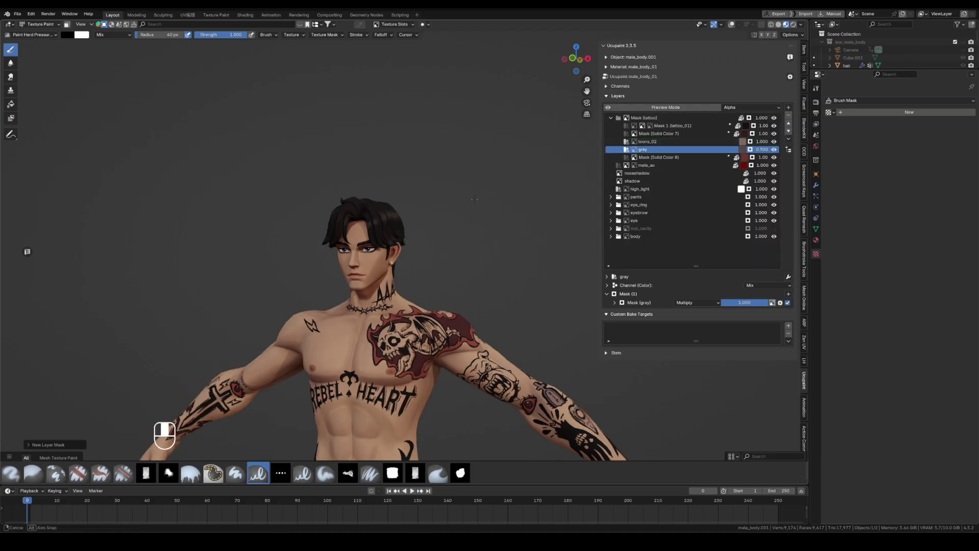
left_click(650, 133)
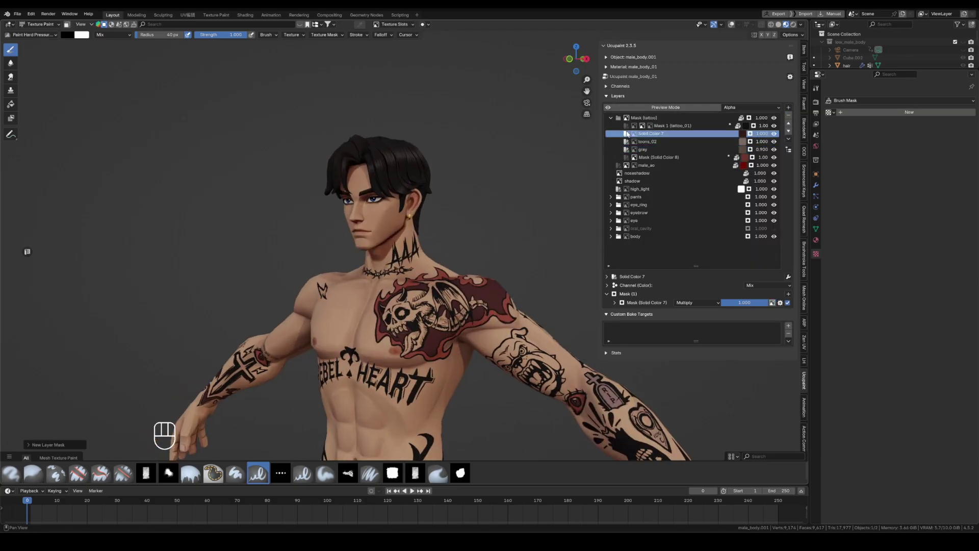
left_click(607, 285)
left_click(697, 293)
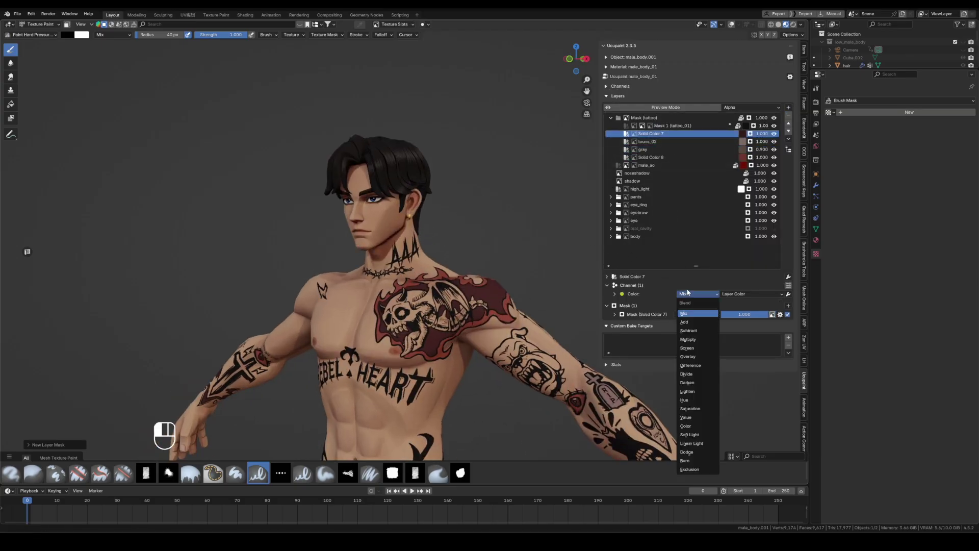
left_click(693, 339)
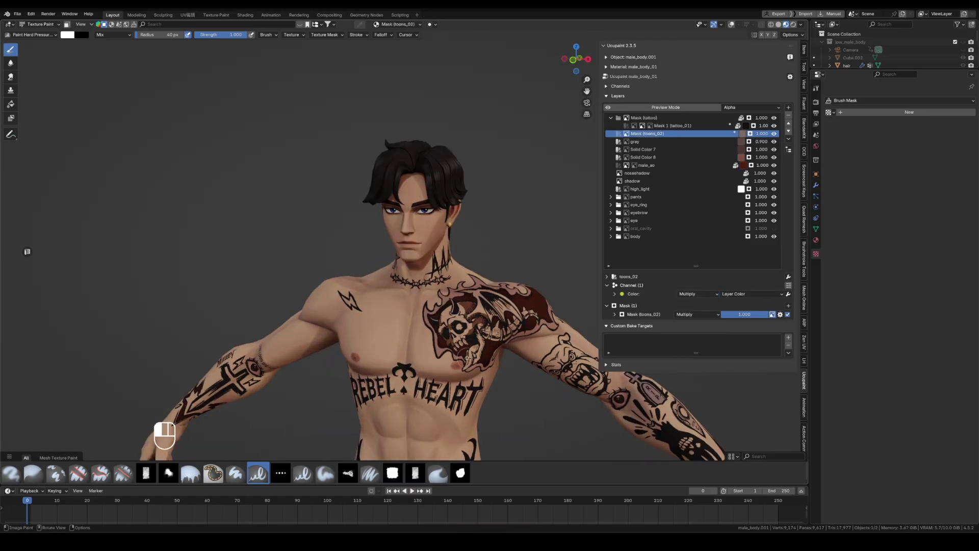
- Select the Solid Color 8 mask and touch up the chest painting, undoing a stray change
mouse_move(476, 357)
middle_mouse_down()
mouse_move(449, 357)
mouse_move(469, 352)
middle_mouse_up()
key("x")
key("x")
key("x")
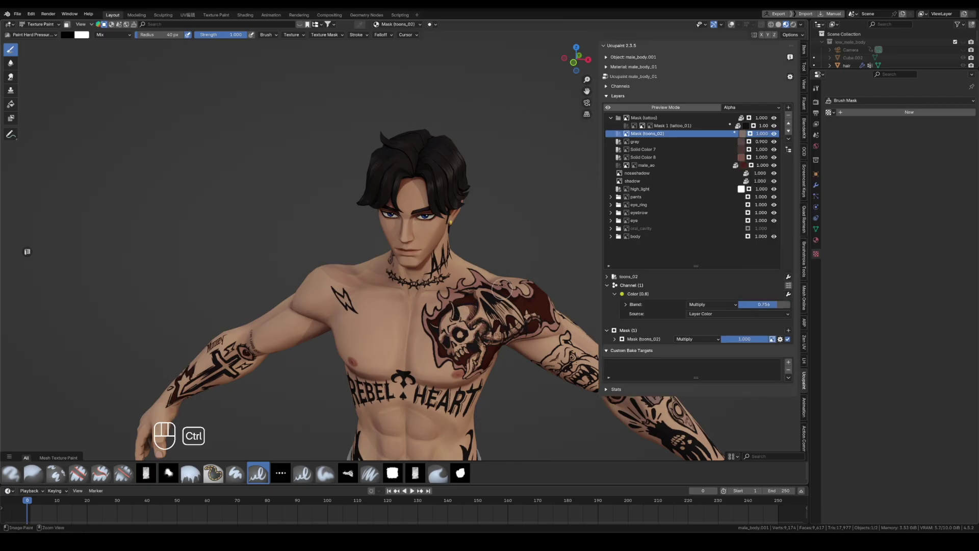
key("ctrl+z")
scroll(500, 235, "down", 5)
left_click(742, 133)
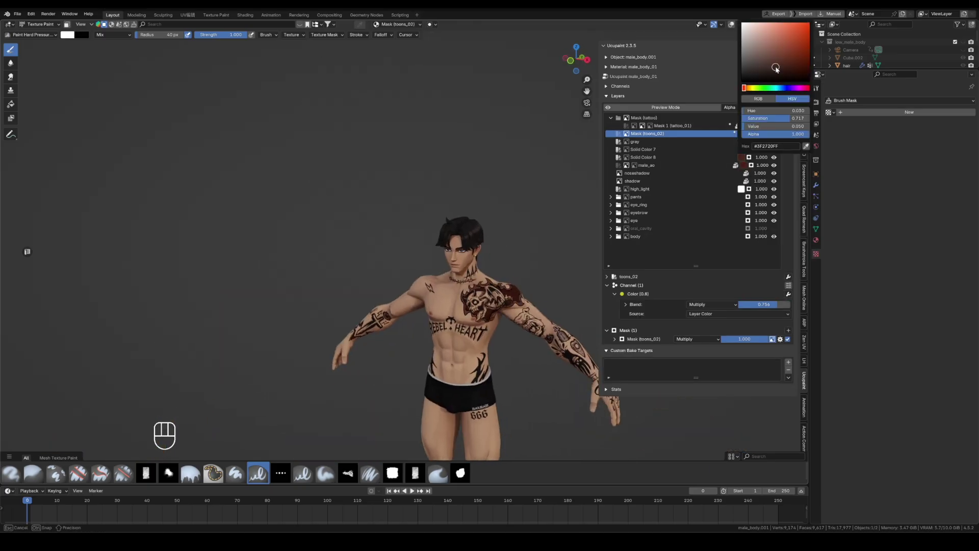
left_click(653, 157)
key("x")
scroll(470, 279, "up", 5)
mouse_move(490, 286)
middle_mouse_down()
mouse_move(470, 278)
mouse_move(398, 321)
middle_mouse_up()
scroll(433, 306, "down", 4)
- Paint a dark area onto the upper wing tattoo on the back
key("ctrl+z")
scroll(395, 324, "up", 2)
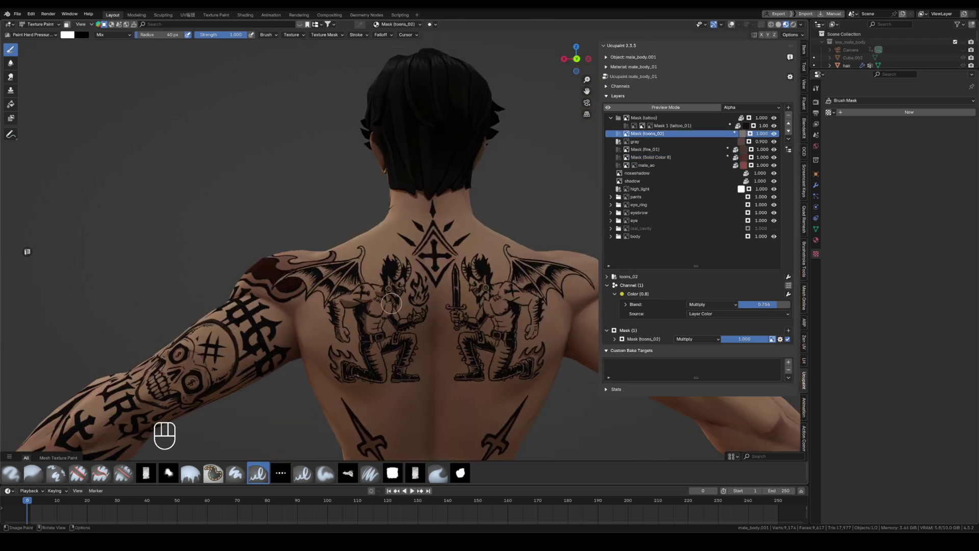
scroll(350, 274, "down", 2)
middle_click_drag(377, 282, 417, 300)
scroll(390, 283, "up", 1)
key("x")
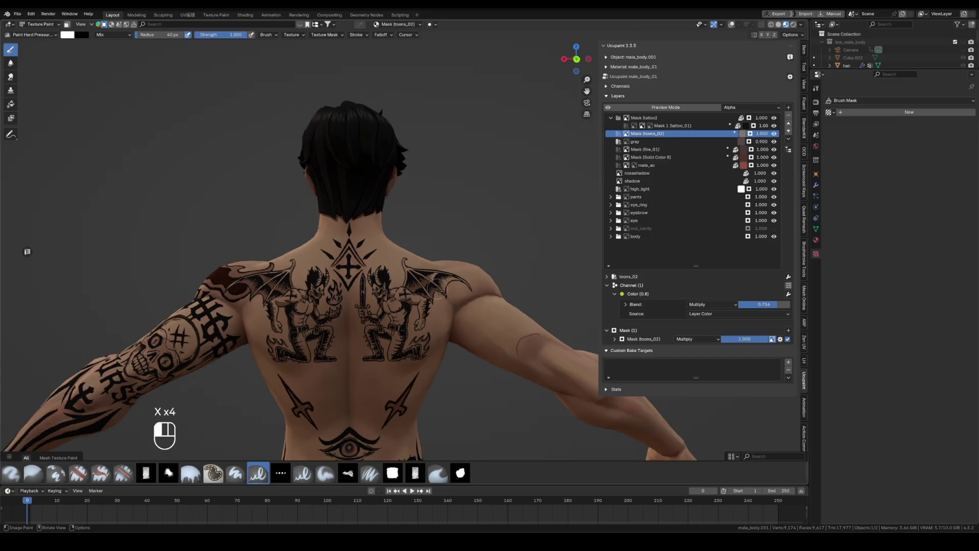
key("x")
key("x")
left_click_drag(437, 295, 437, 280)
scroll(368, 305, "down", 5)
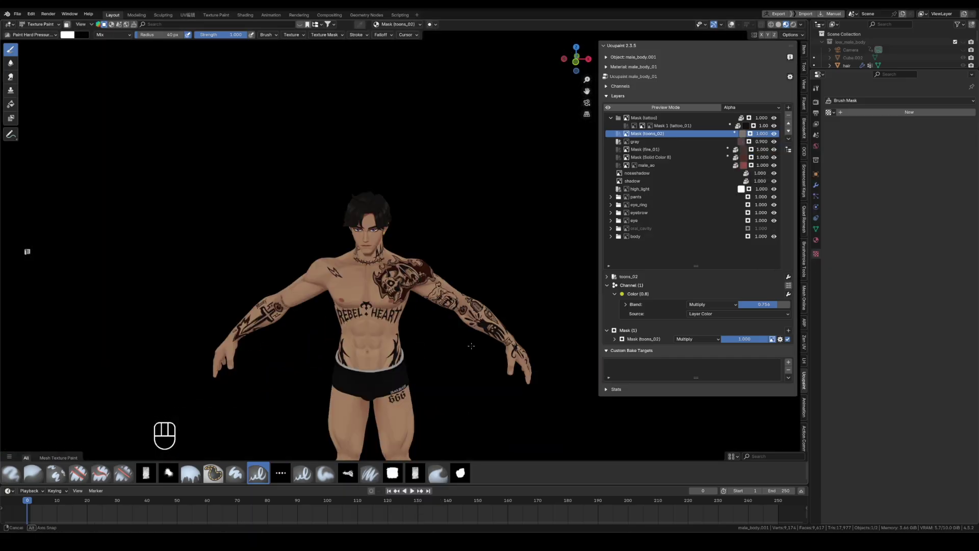
- Adjust fire_02's dark red colour and reselect the gray and fire_02 masks
left_click(743, 148)
left_click(743, 152)
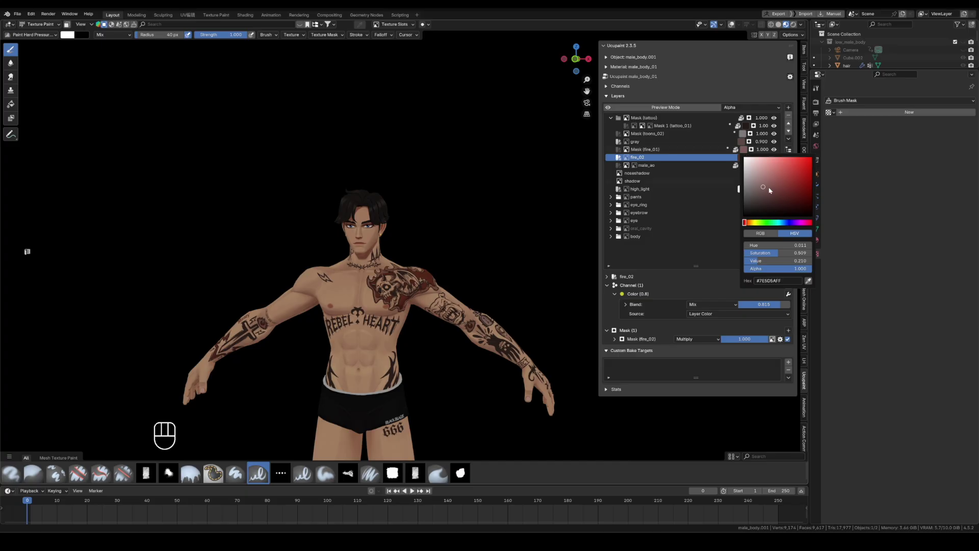
key("ctrl+z")
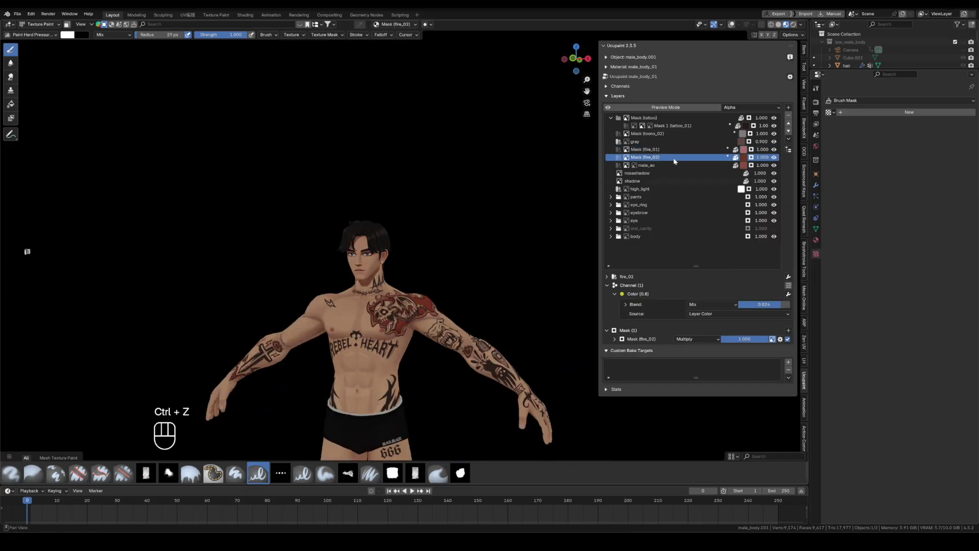
left_click(673, 141)
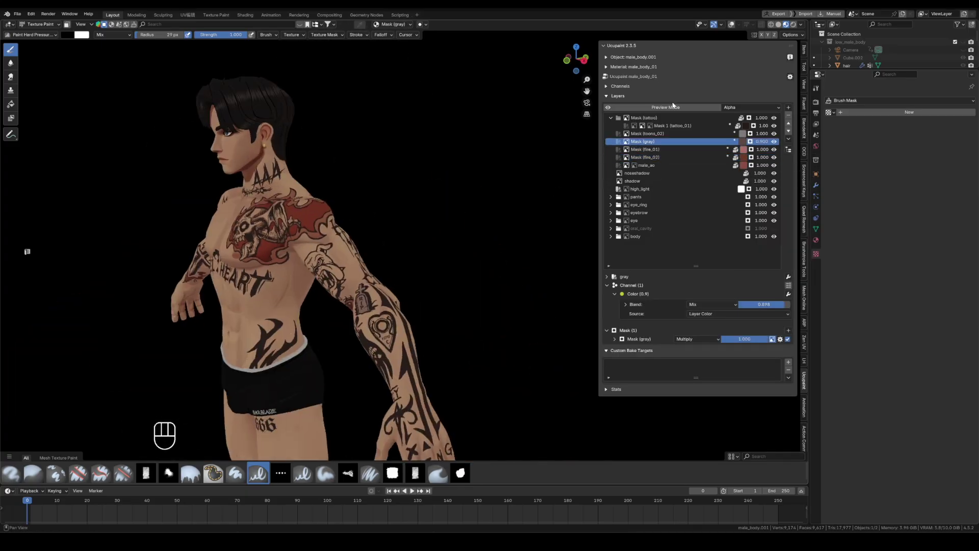
left_click(646, 157)
key("x")
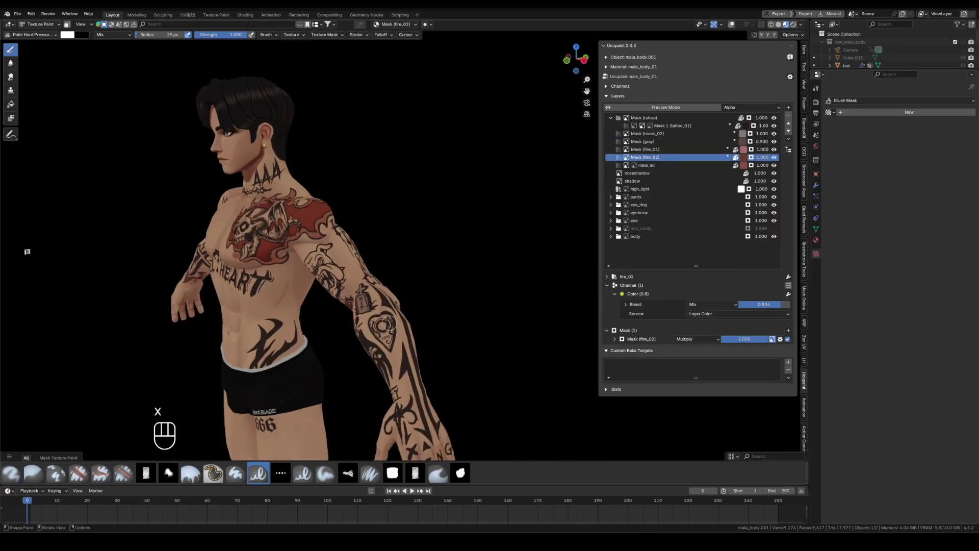
key("ctrl+z")
- Touch up the shoulder and back-of-arm tattoos, undoing a stray stroke
middle_click_drag(376, 323, 402, 399)
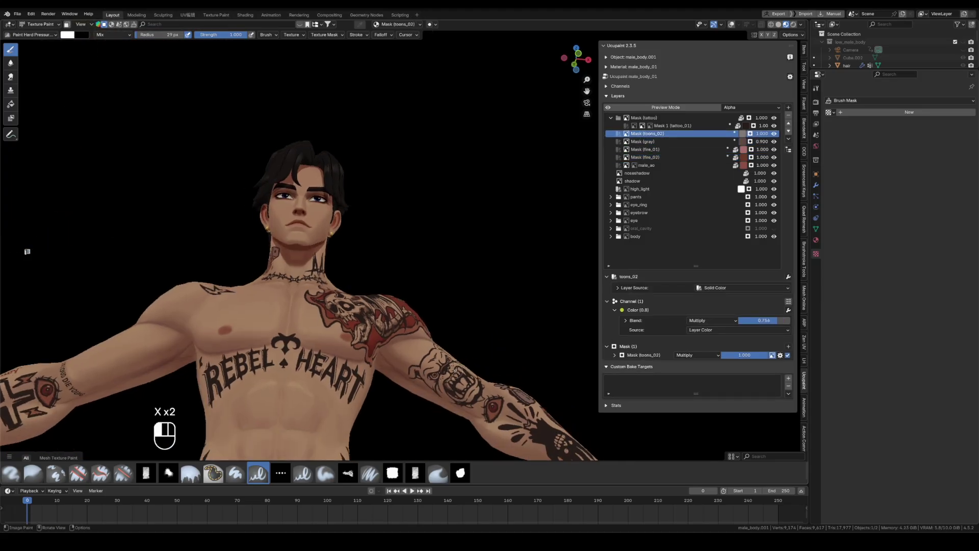
middle_click_drag(451, 375, 408, 362, "ctrl")
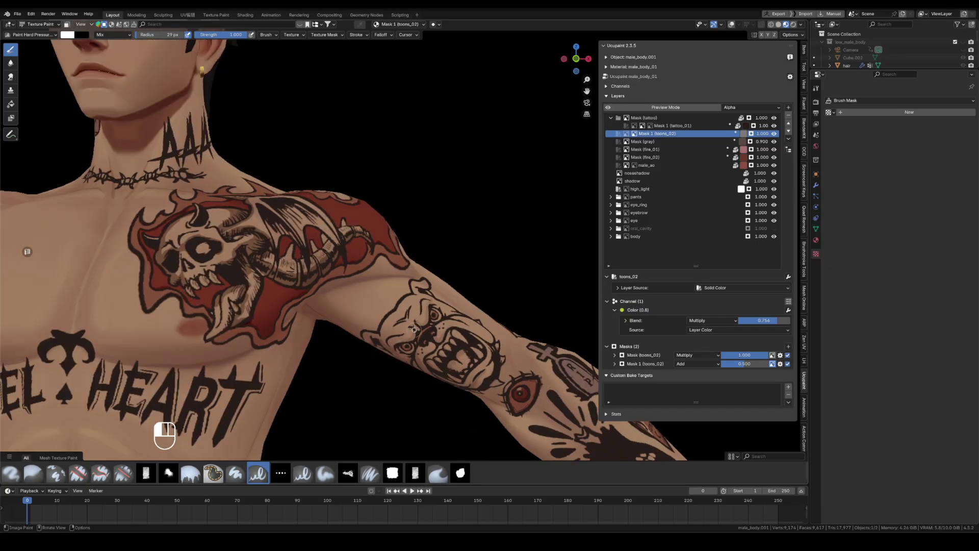
key("x")
key("x")
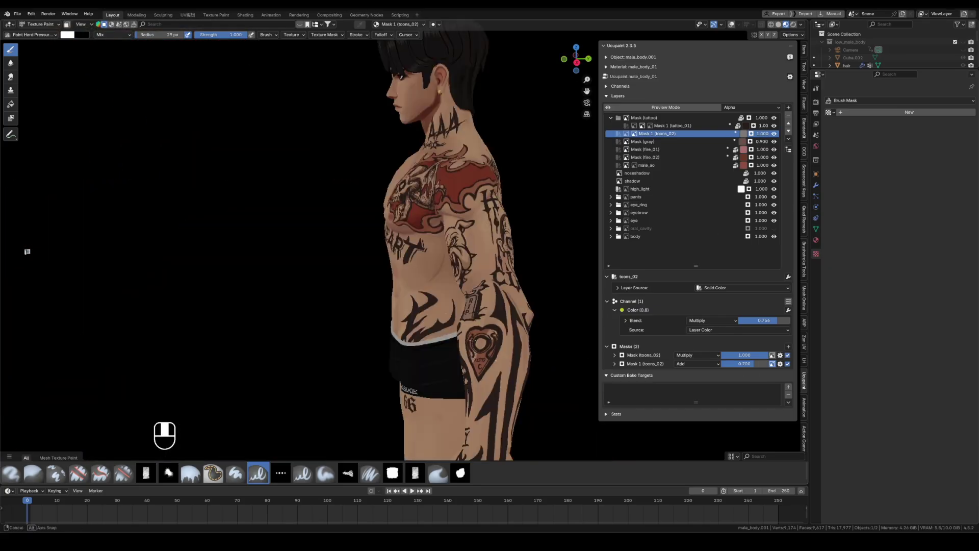
key("ctrl+z")
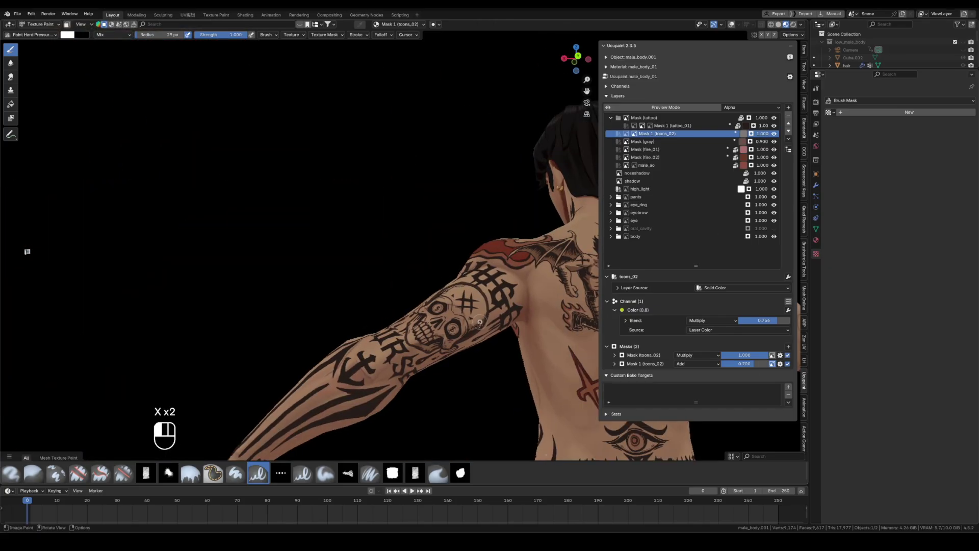
middle_click_drag(479, 321, 506, 270)
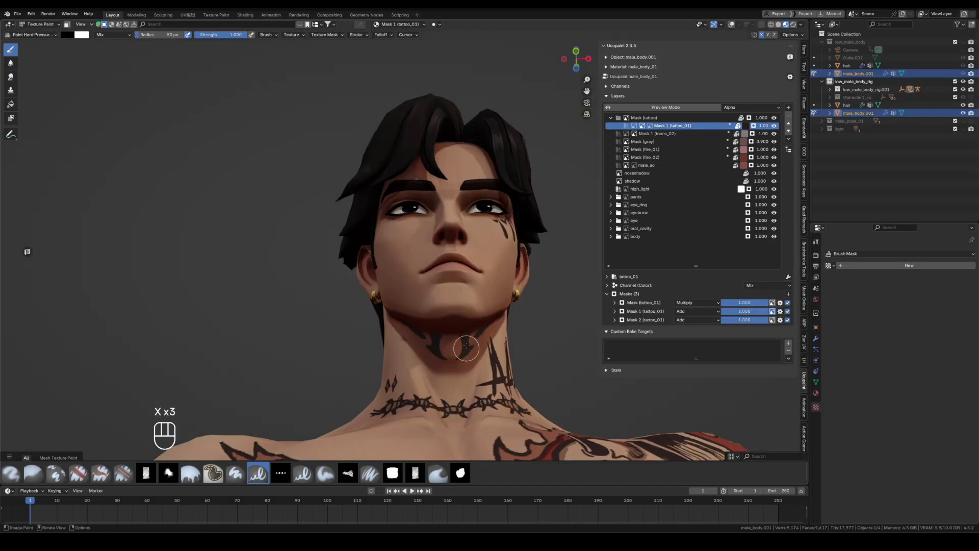
mouse_move(474, 331)
middle_mouse_down()
mouse_move(500, 316)
mouse_move(477, 329)
middle_mouse_up()
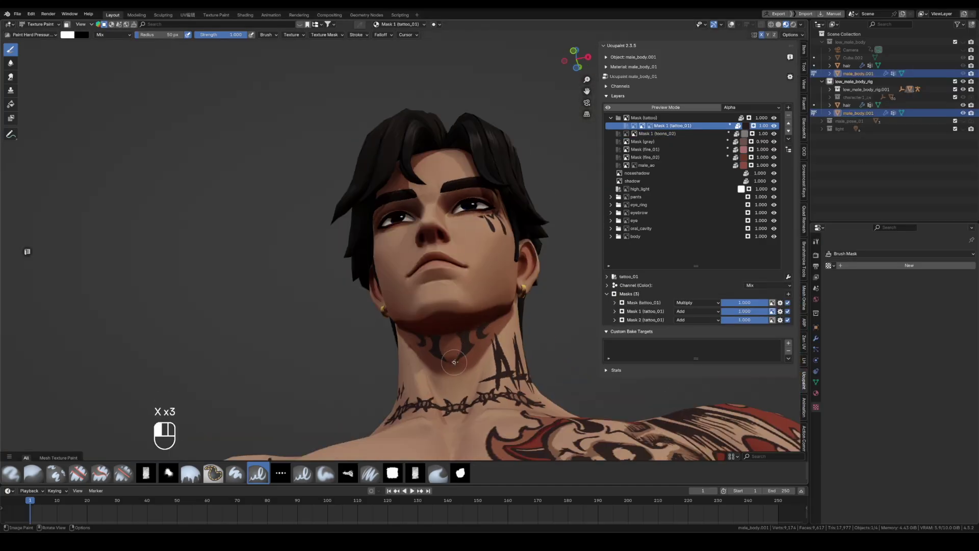
- Undo the latest neck tattoo strokes
middle_click_drag(454, 362, 513, 324)
key("x")
key("ctrl+z")
key("ctrl+z")
key("ctrl+z")
scroll(518, 319, "down", 5)
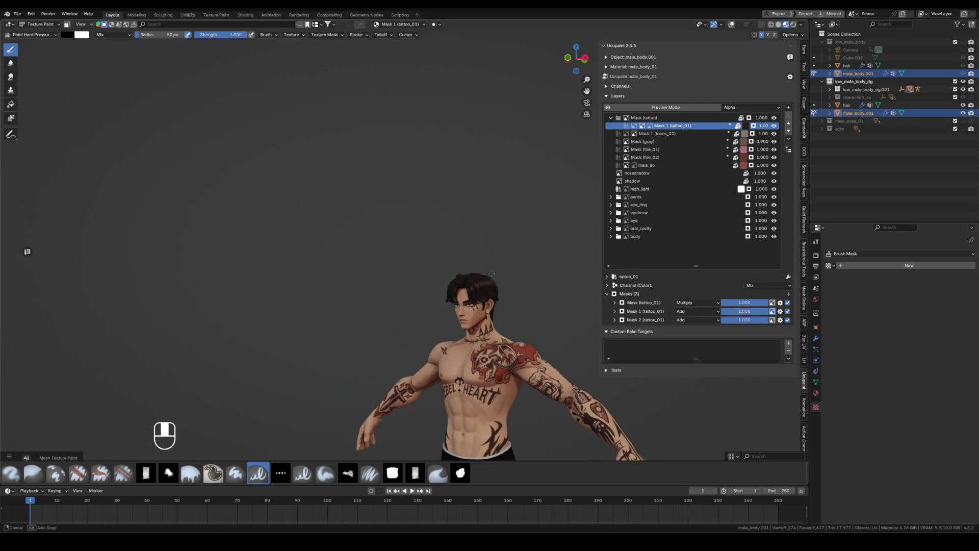
scroll(402, 252, "up", 5)
key("ctrl+z")
key("x")
- Touch up the knee and back-of-leg tattoos, undoing the last leg stroke
mouse_move(403, 252)
middle_mouse_down()
mouse_move(439, 275)
mouse_move(446, 297)
middle_mouse_up()
scroll(438, 275, "down", 3)
key("x")
key("ctrl+z")
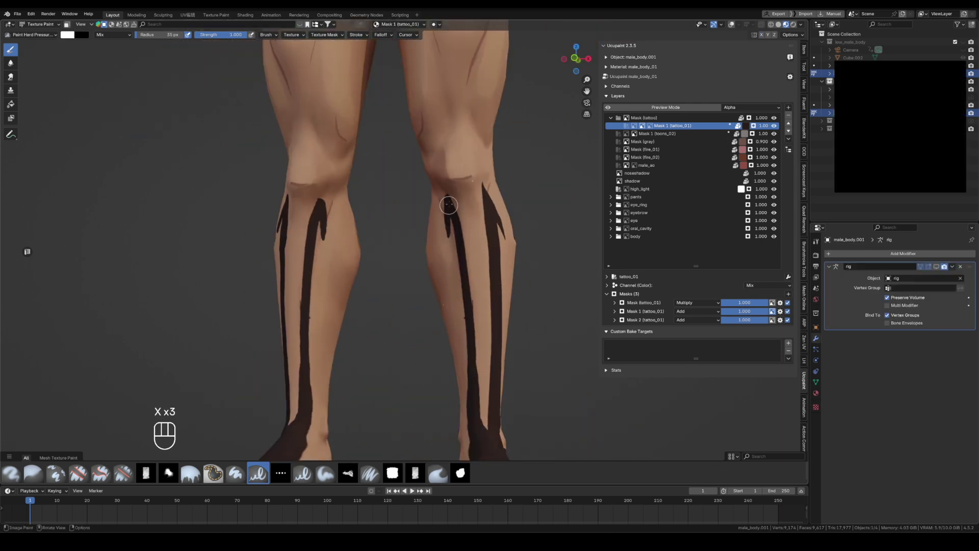
mouse_move(446, 255)
middle_mouse_down()
mouse_move(440, 181)
mouse_move(444, 192)
middle_mouse_up()
key("x")
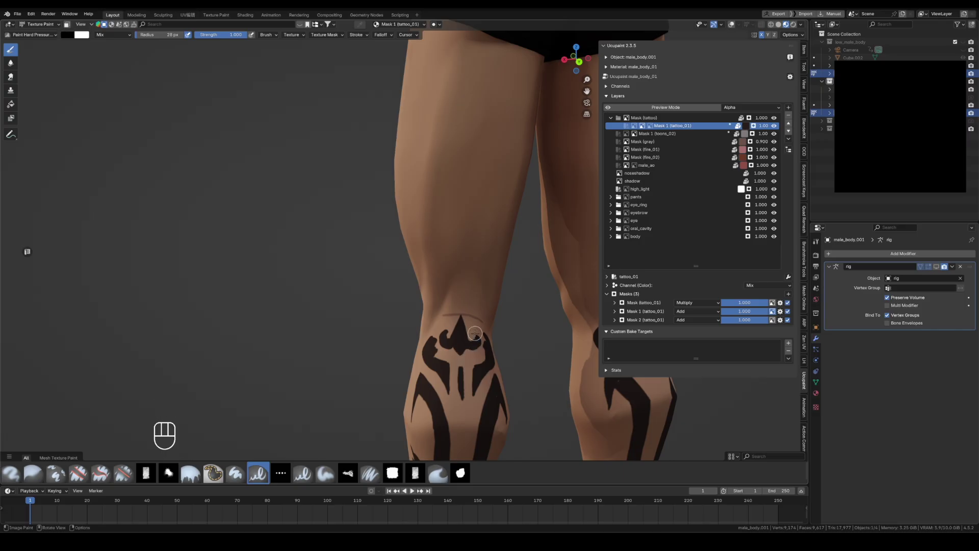
key("x")
key("x")
middle_click_drag(459, 355, 467, 336)
key("ctrl+z")
scroll(451, 338, "down", 5)
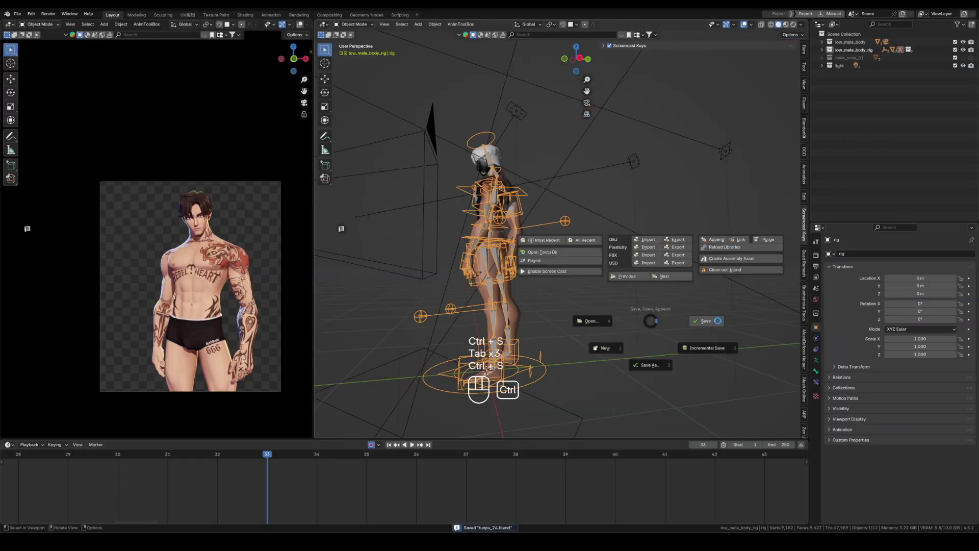
- Duplicate a Sun light, place it, and darken its colour
key("g")
key("g")
key("shift+d")
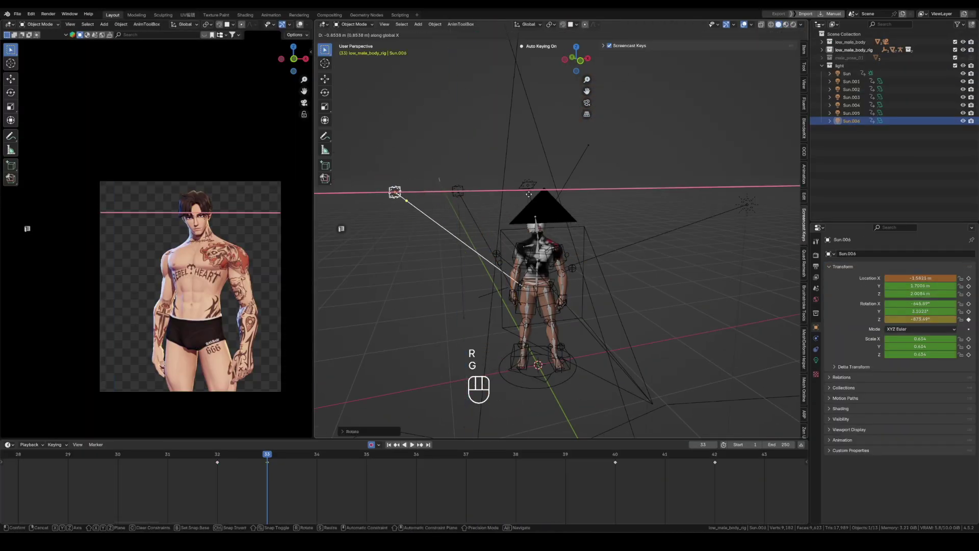
left_click(512, 224)
left_click(816, 360)
left_click(924, 338)
left_click_drag(942, 212, 927, 245)
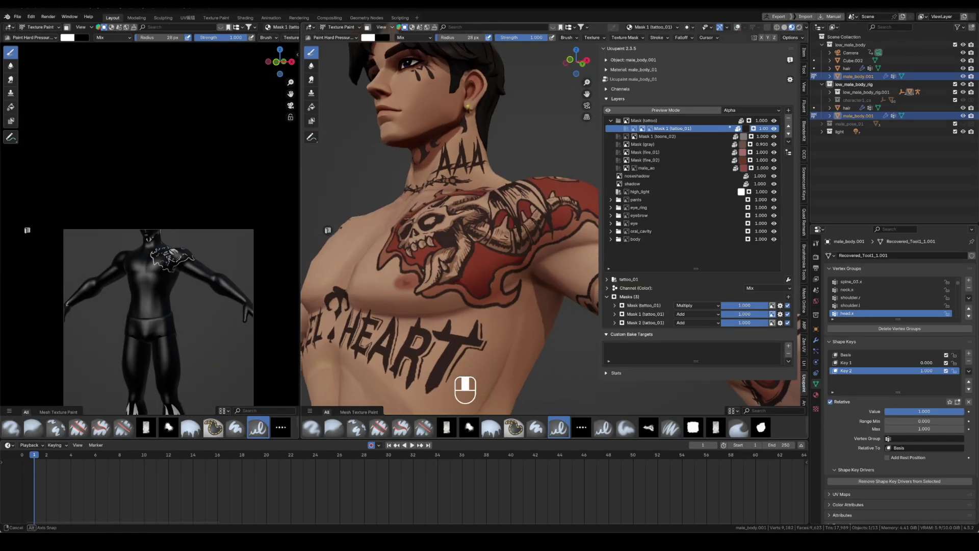
- Refine the tattoo masks around the chest, ear, neck and shoulder
middle_click_drag(522, 194, 534, 256, "ctrl")
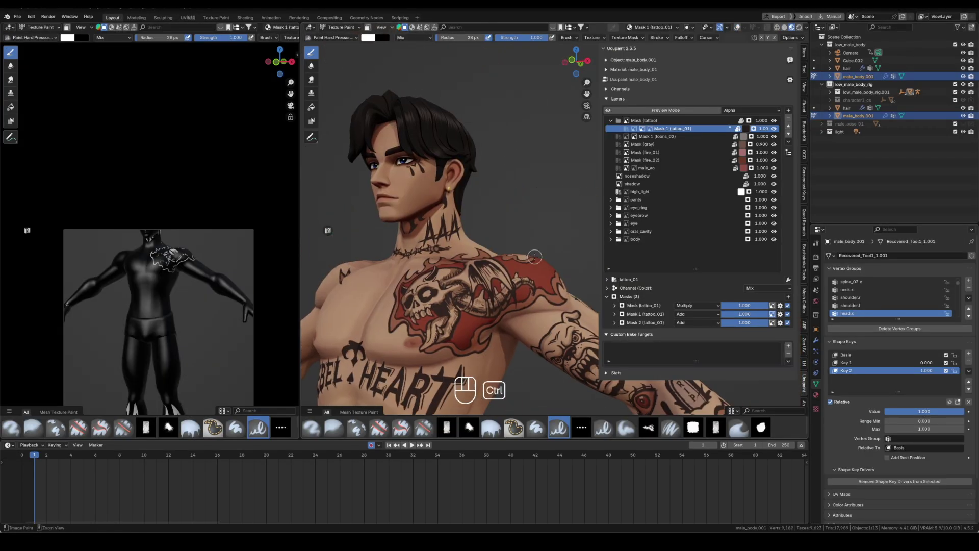
middle_click_drag(439, 367, 481, 229)
key("x")
key("x")
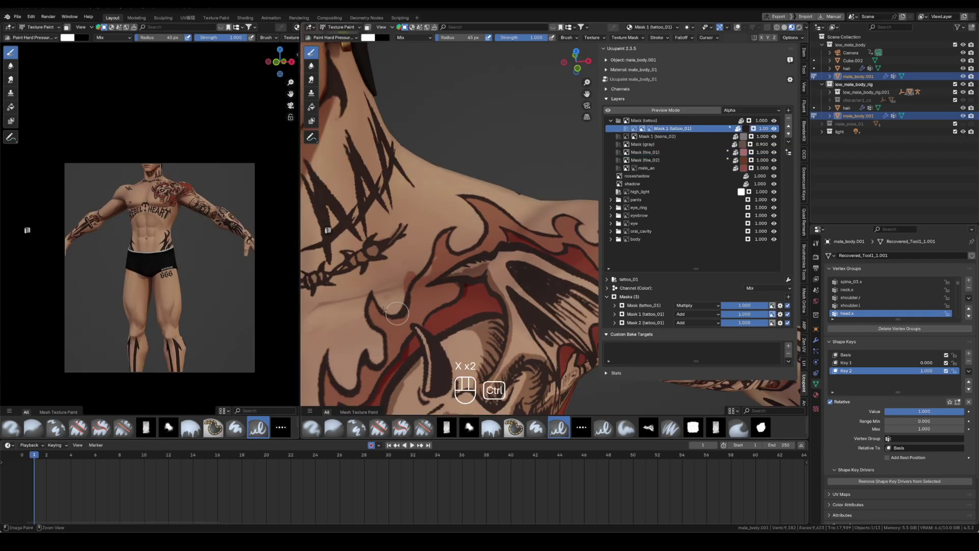
key("x")
mouse_move(384, 309)
middle_mouse_down()
mouse_move(437, 272)
mouse_move(450, 304)
middle_mouse_up()
key("ctrl+z")
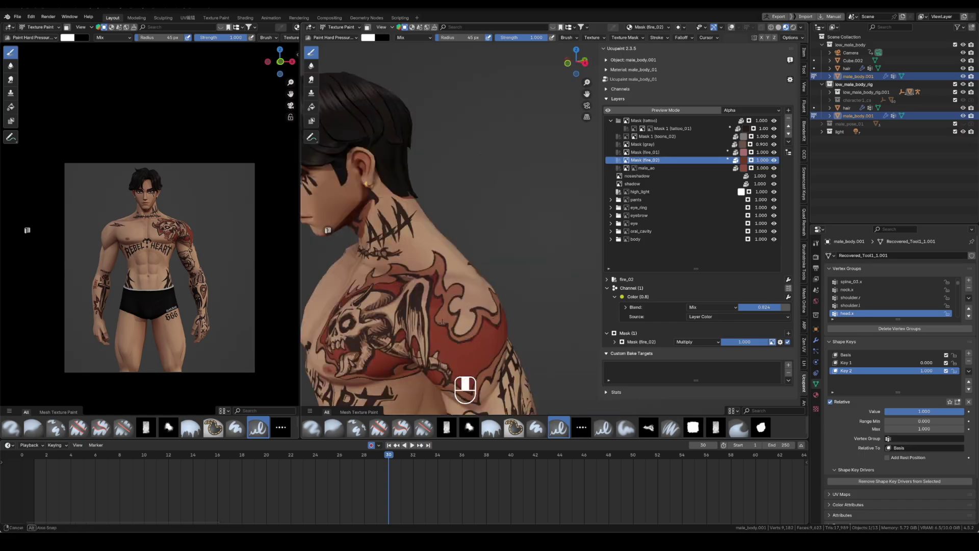
middle_click_drag(398, 340, 416, 277)
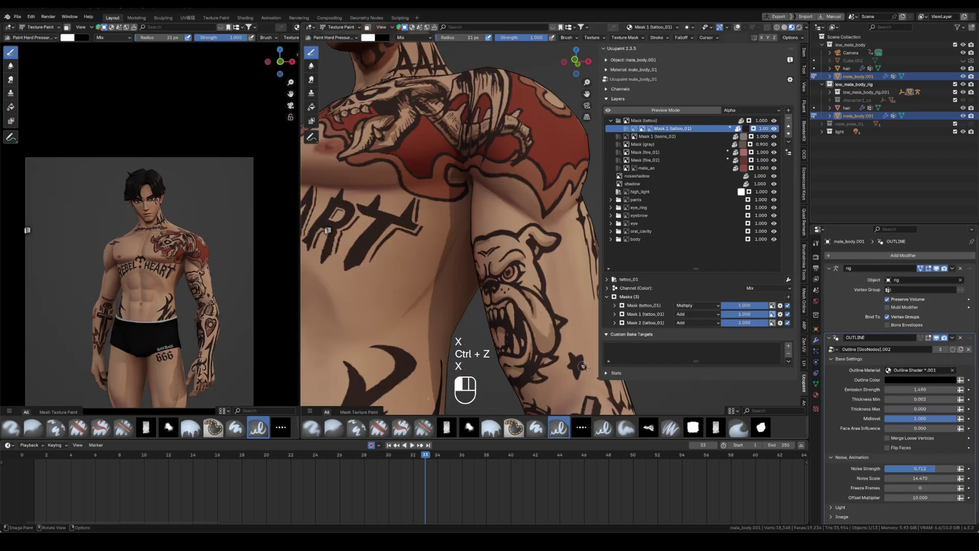
mouse_move(418, 278)
middle_mouse_down()
mouse_move(432, 259)
mouse_move(462, 254)
middle_mouse_up()
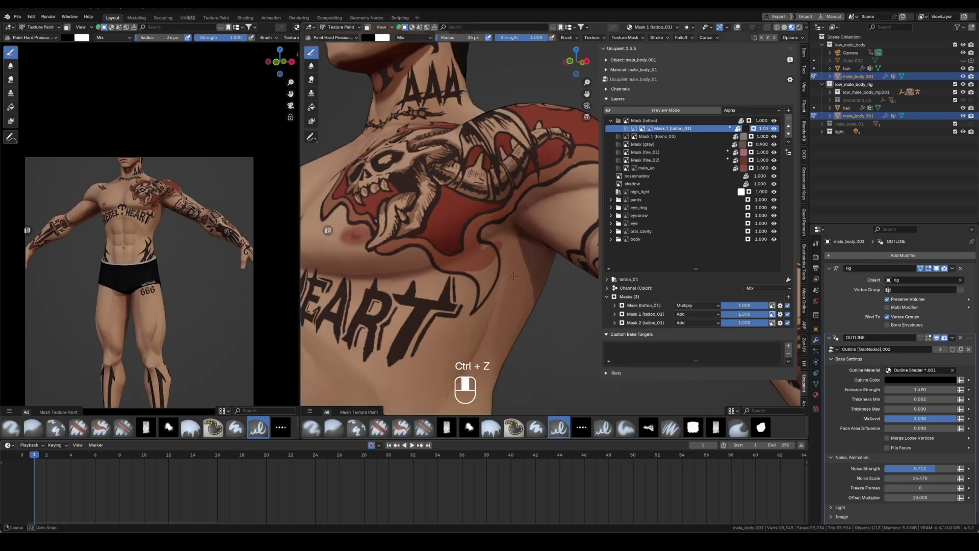
- Fix the chest tattoo and preview it through the camera with overlays hidden
key("ctrl+z")
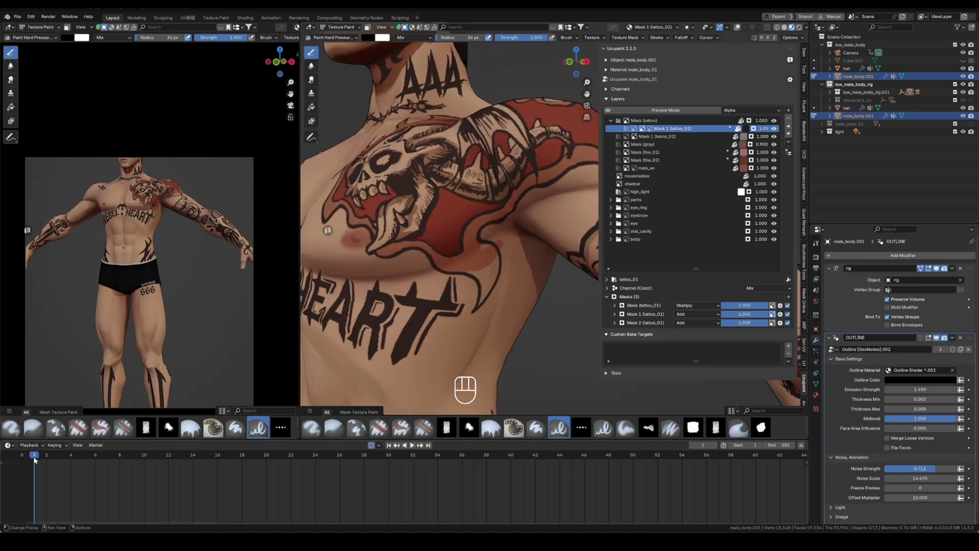
key("x")
middle_click_drag(489, 298, 470, 236)
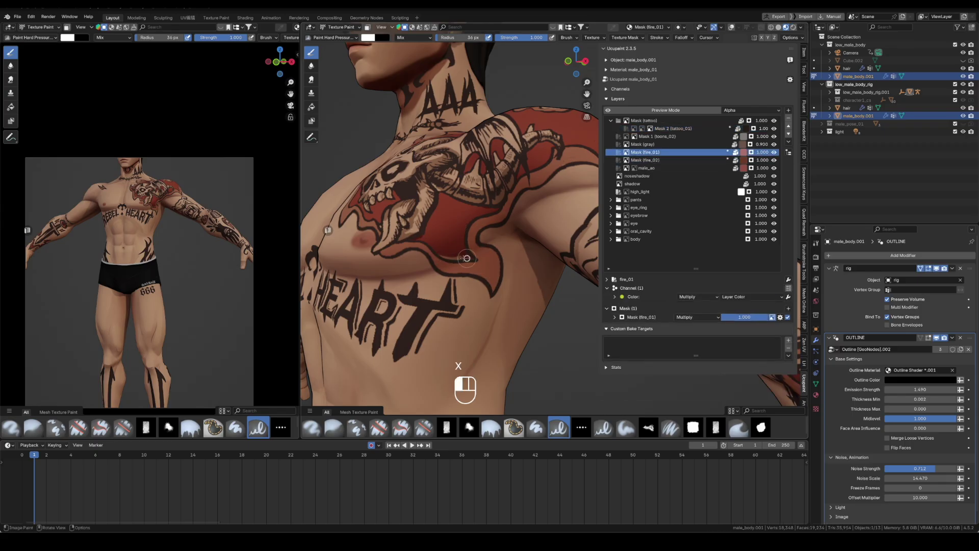
key("ctrl+0")
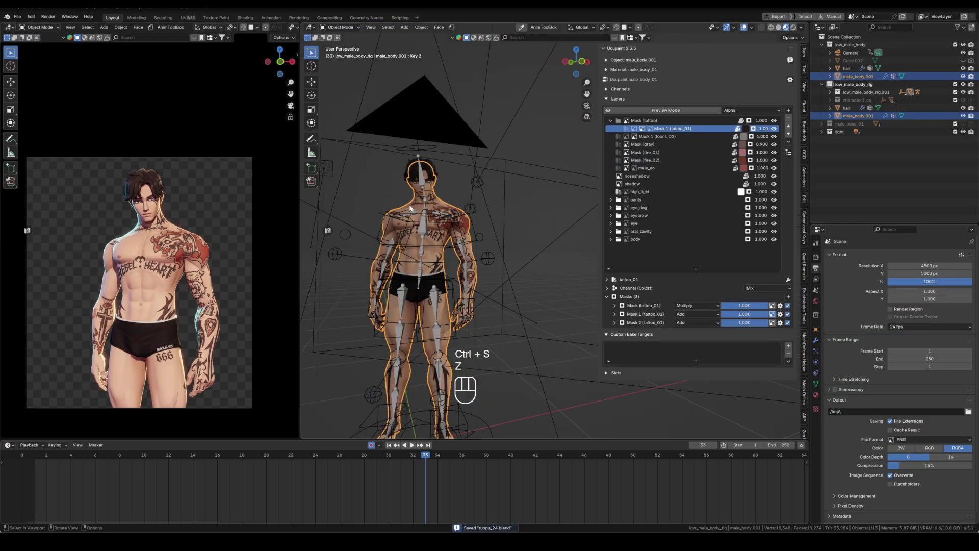
key("shift+alt+z")
- Touch up the arm and hand tattoos, then render the frame with F12
middle_click_drag(494, 235, 474, 291)
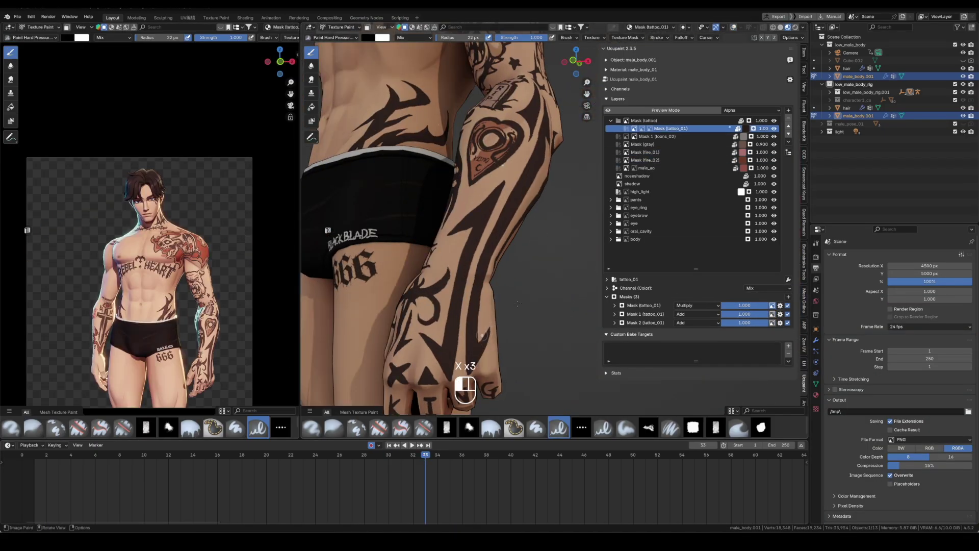
mouse_move(482, 335)
middle_mouse_down()
mouse_move(476, 273)
mouse_move(512, 309)
mouse_move(434, 277)
middle_mouse_up()
key("x")
key("x")
key("x")
key("x")
key("x")
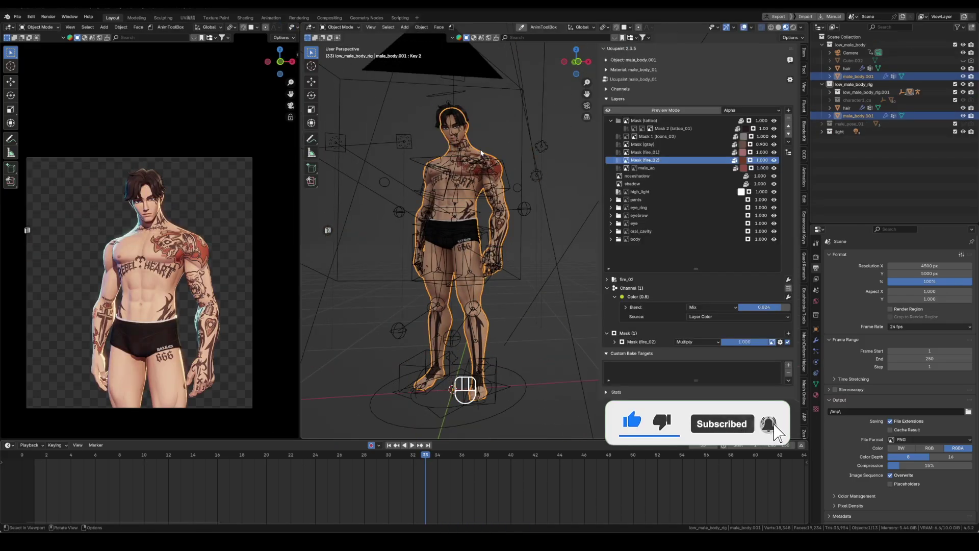
key("F12")
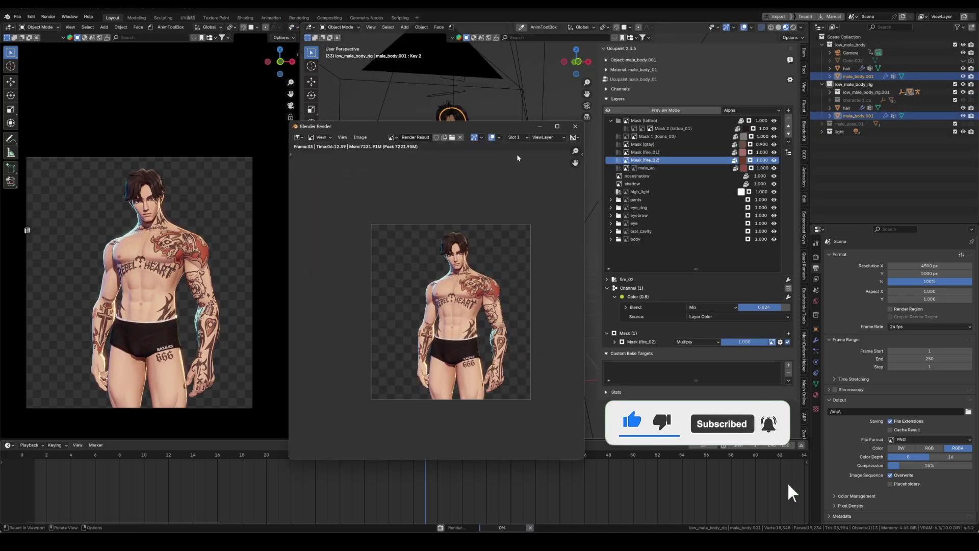